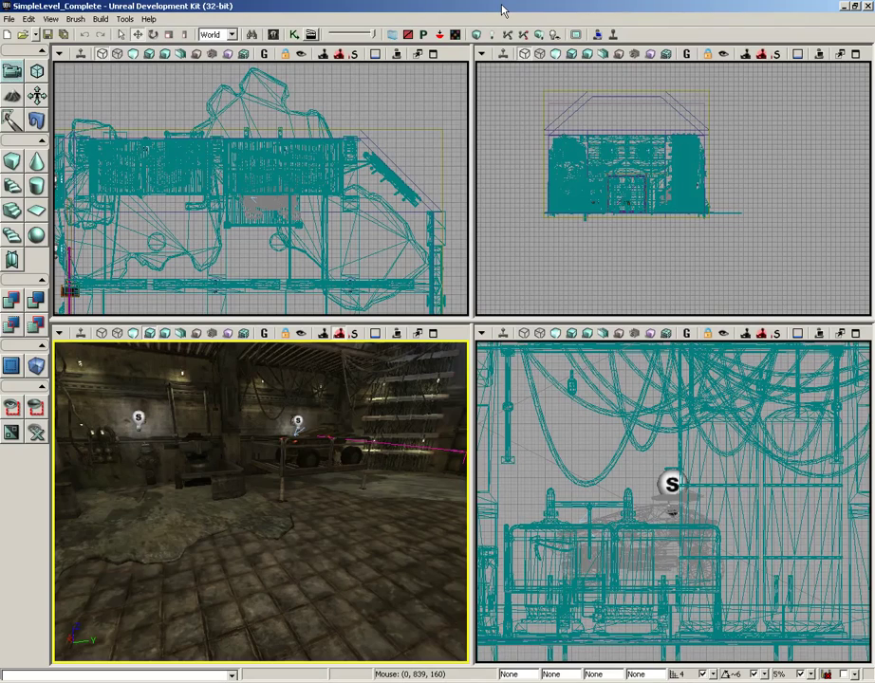
Step: Open the Content Browser and place its window so the perspective view of the forge stays uncovered
right_click_drag(230, 505, 162, 503)
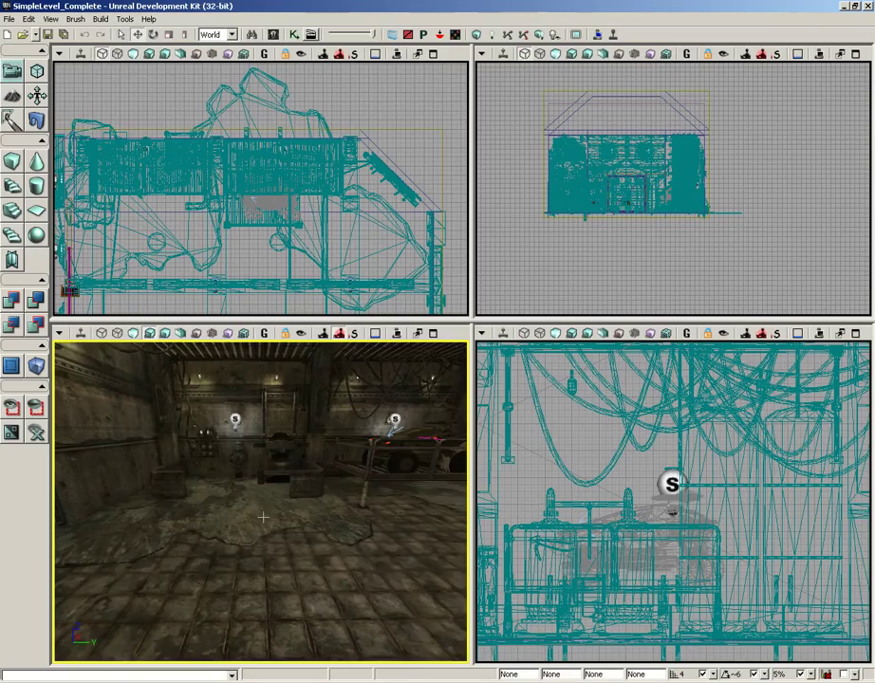
left_click_drag(263, 517, 57, 567)
right_click_drag(57, 567, 52, 548)
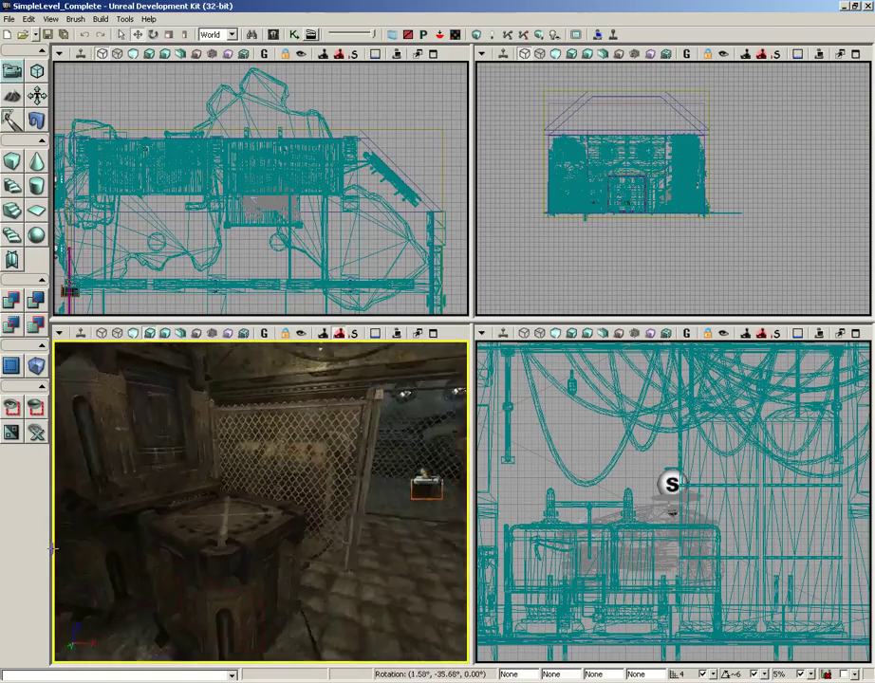
left_click_drag(53, 548, 242, 496)
right_click_drag(242, 496, 271, 481)
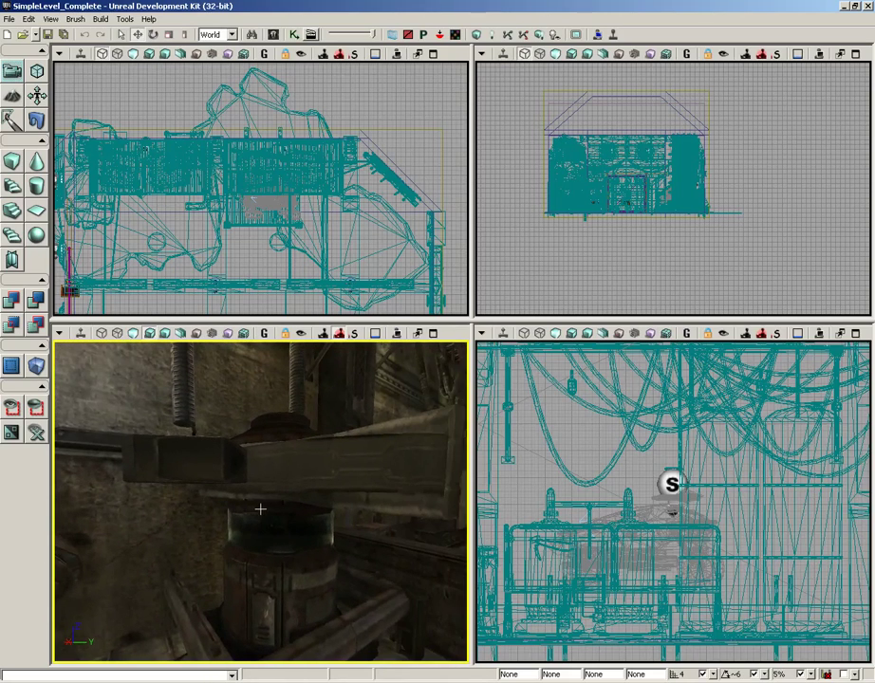
left_click_drag(259, 510, 381, 463)
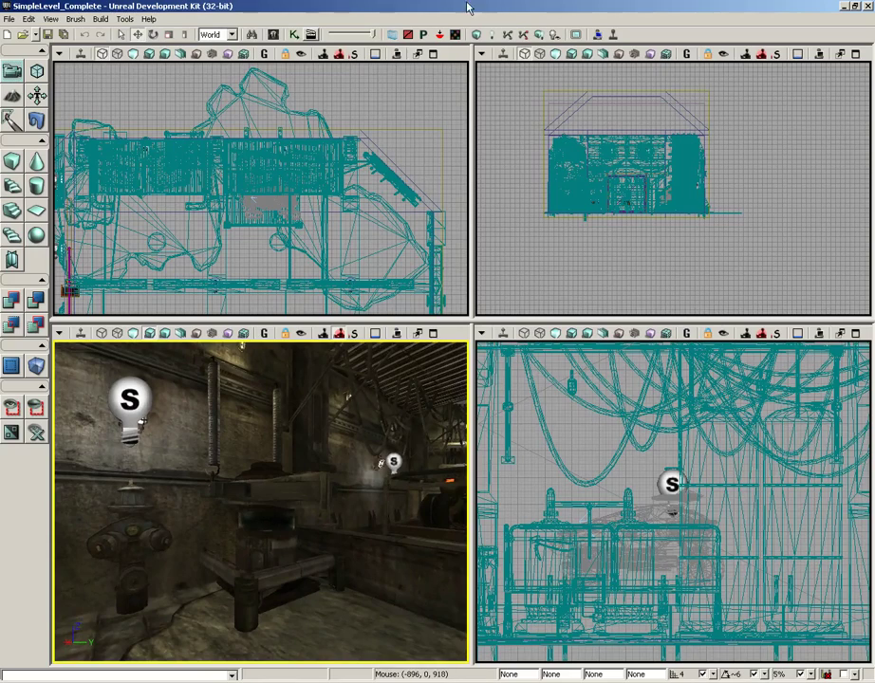
left_click(273, 35)
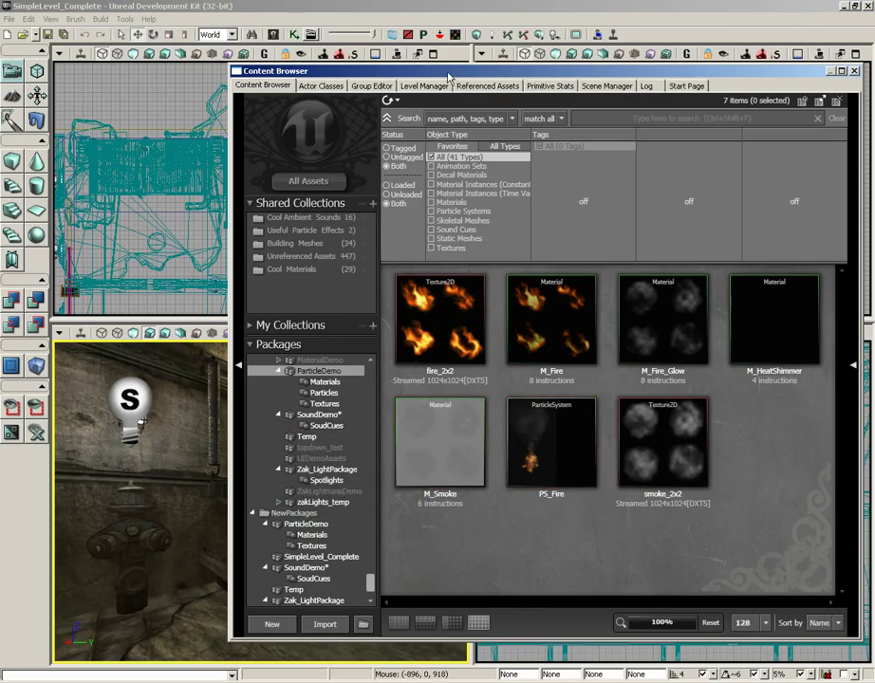
left_click_drag(449, 71, 686, 70)
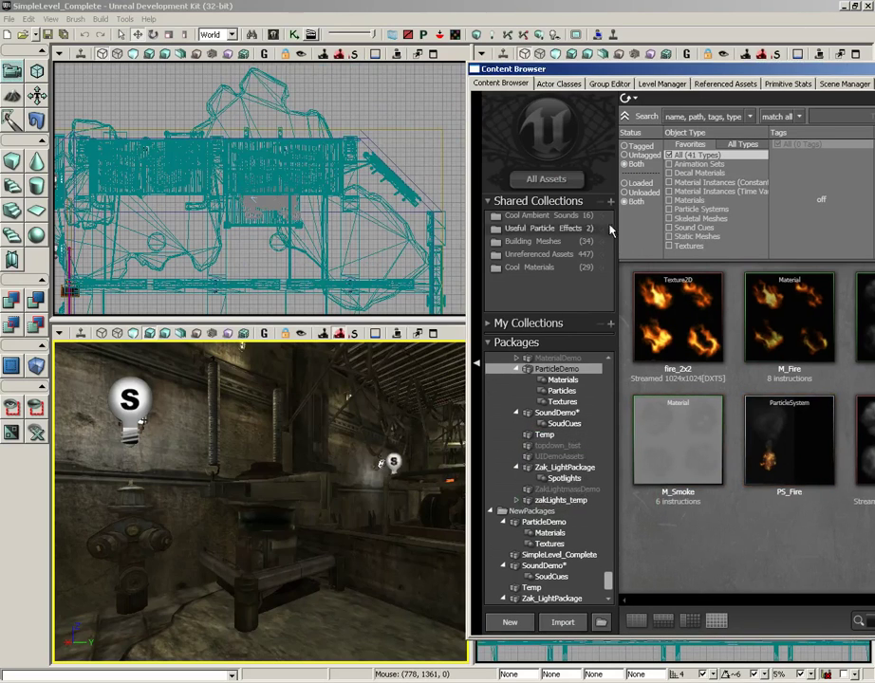
Step: Place the PS_Fire particle system on top of the forge in the perspective view and close the Content Browser
left_click_drag(313, 516, 312, 506)
mouse_move(312, 505)
right_mouse_down()
mouse_move(314, 474)
mouse_move(310, 523)
right_mouse_up()
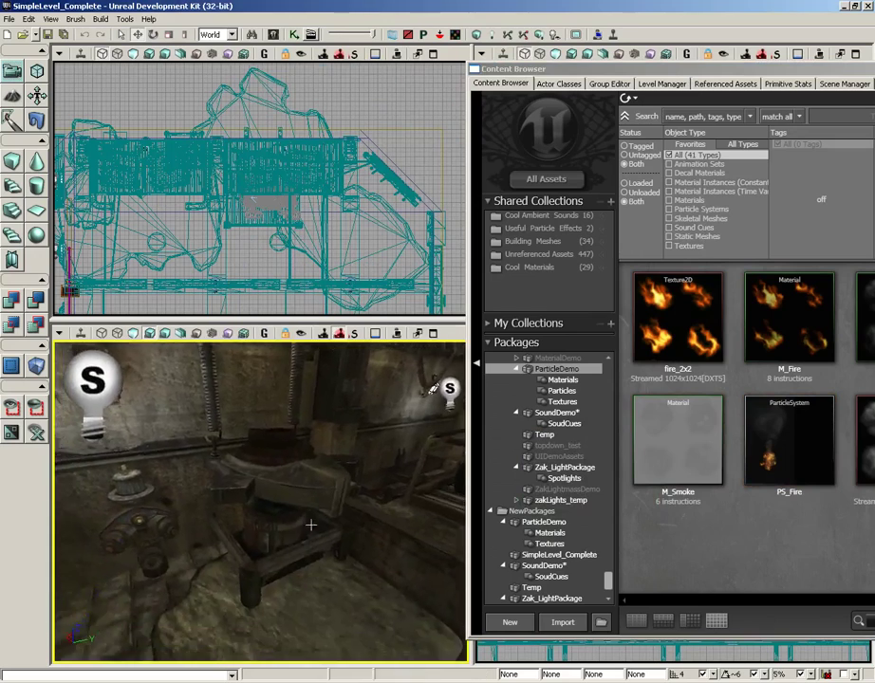
left_click_drag(310, 523, 311, 457)
left_click_drag(791, 439, 334, 500)
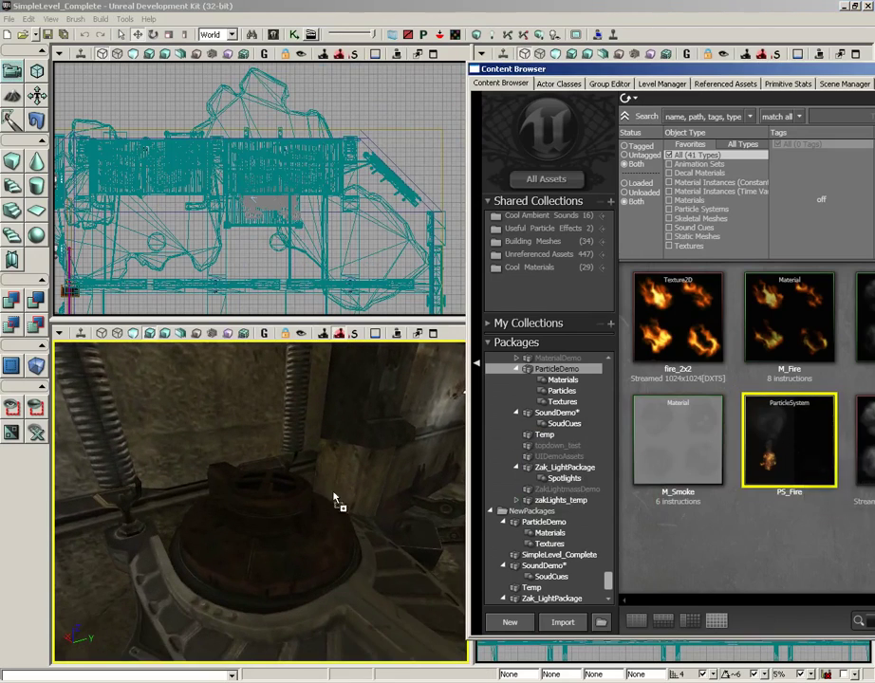
left_click_drag(266, 497, 269, 498)
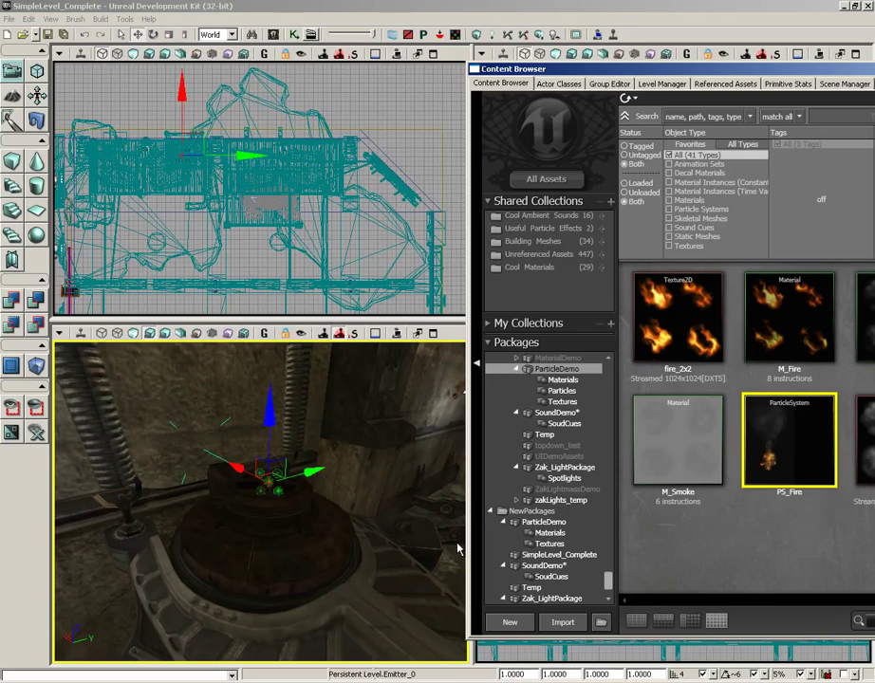
left_click_drag(521, 68, 271, 50)
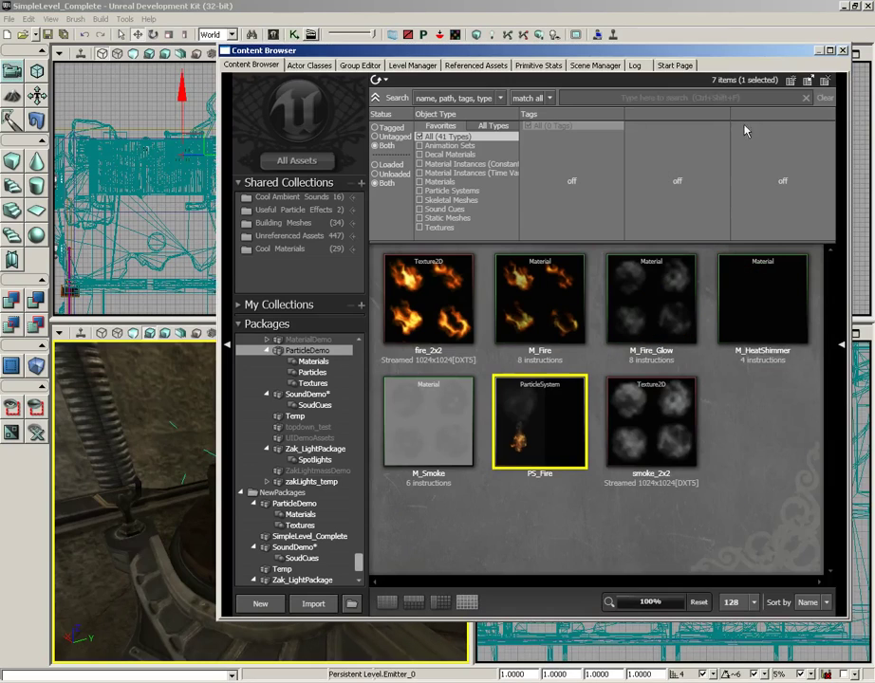
left_click(844, 50)
Step: Turn on real-time playback in the perspective viewport for the fire emitter on the forge
right_click_drag(405, 483, 402, 475)
left_click_drag(403, 475, 379, 508)
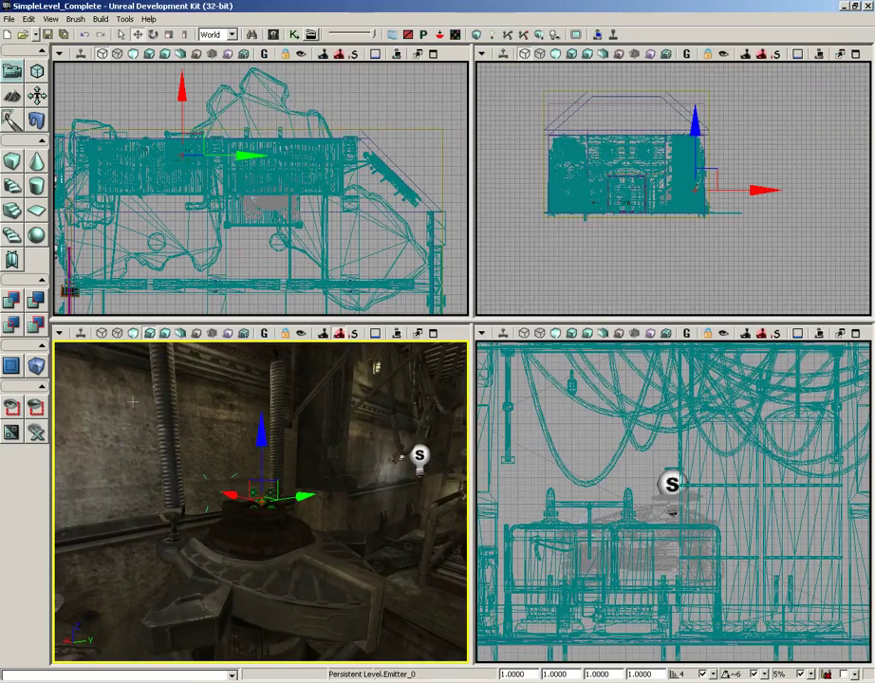
left_click(81, 336)
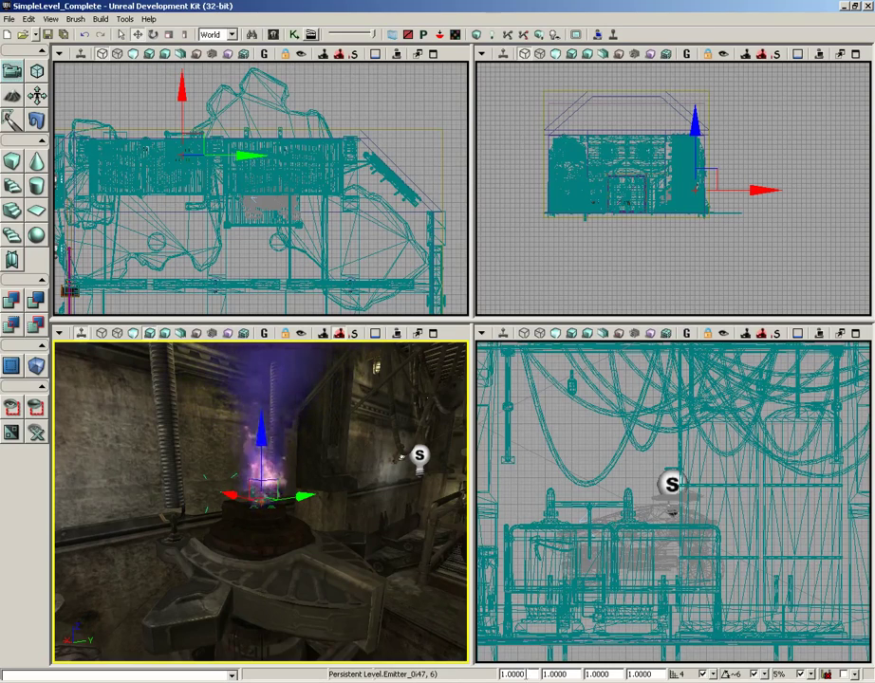
Step: Set the fire emitter's uniform draw scale to 3
left_click(522, 674)
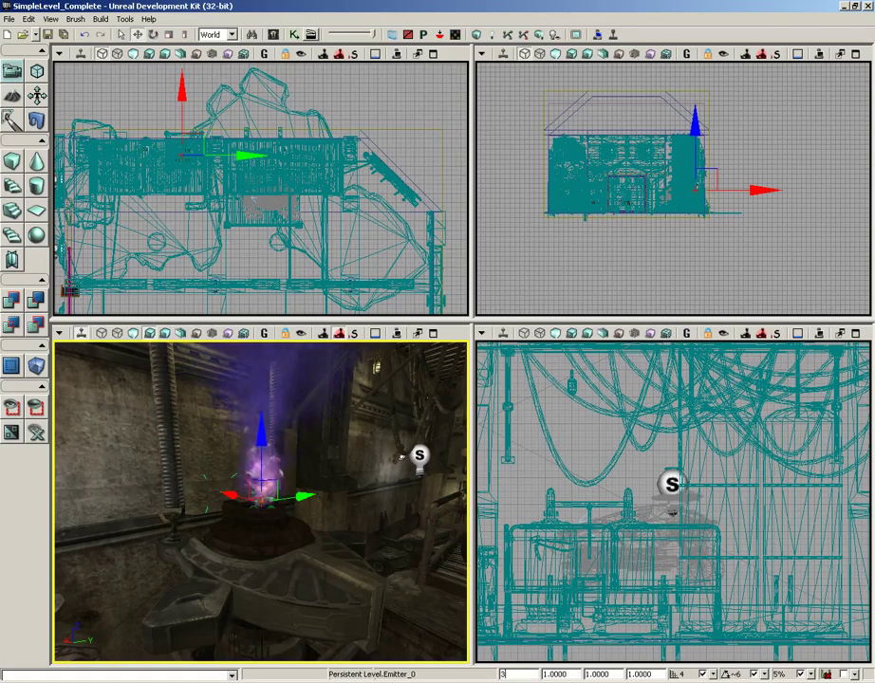
key("Return")
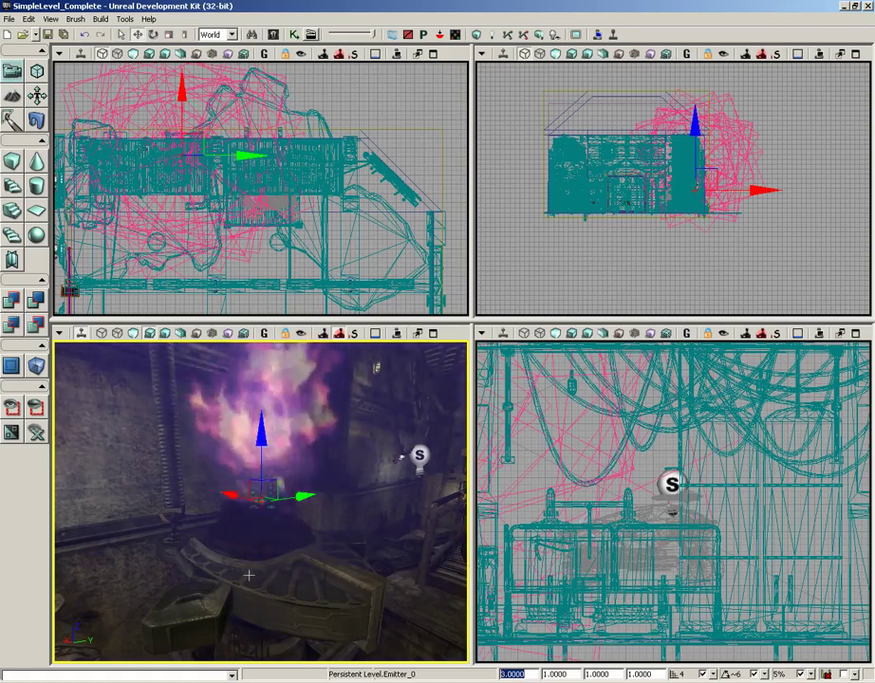
left_click_drag(248, 575, 242, 655)
Step: Try to select the fire emitter by its translucent flames instead of the wall behind it
left_click(220, 473)
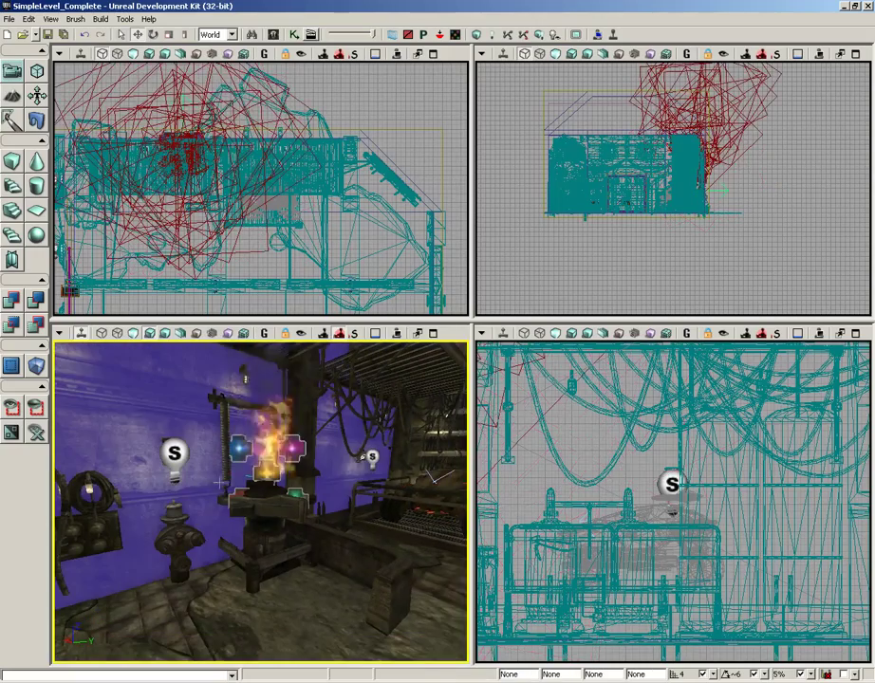
left_click(263, 451)
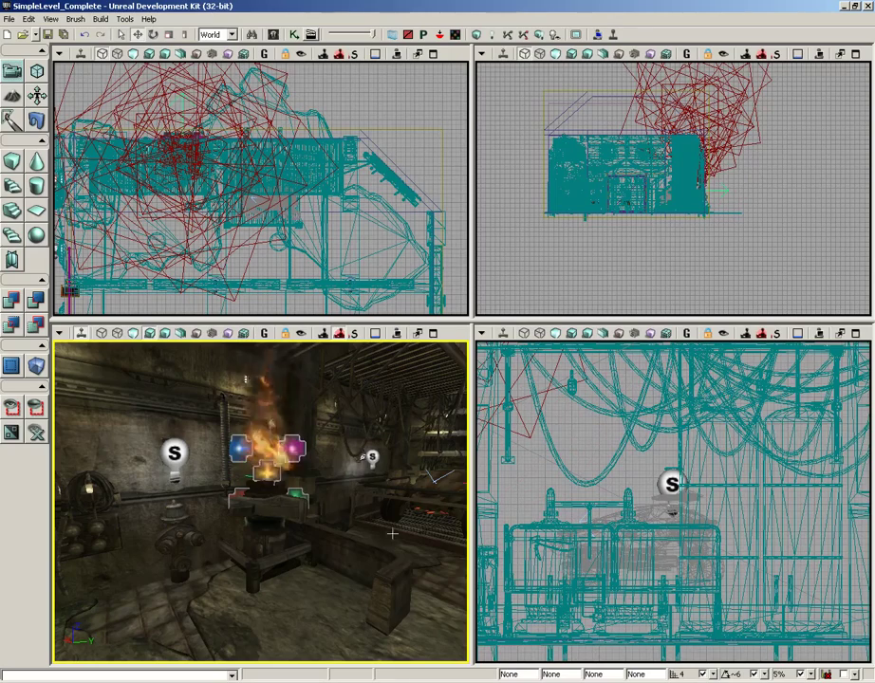
left_click(268, 443)
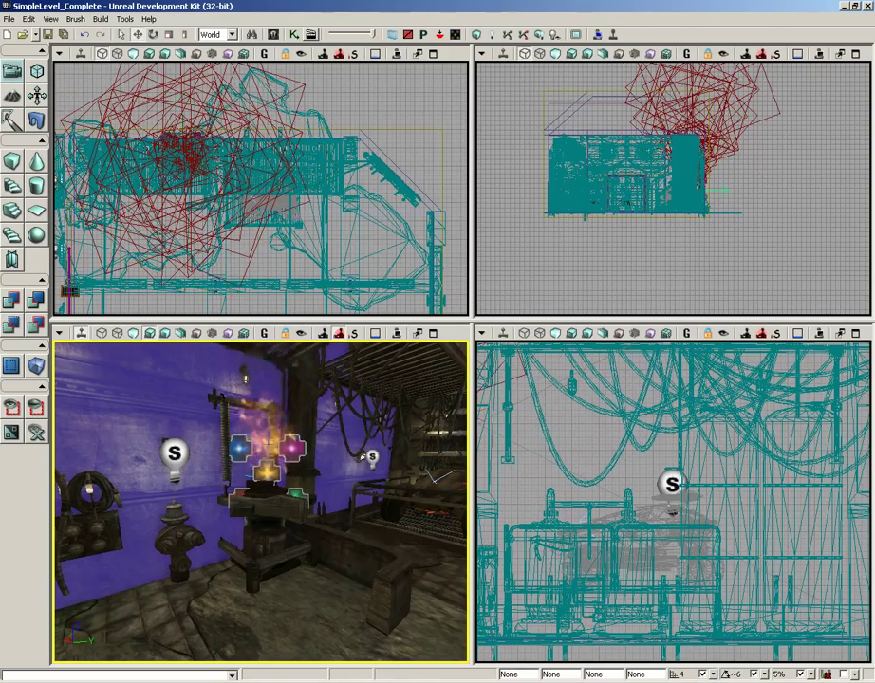
left_click(268, 444)
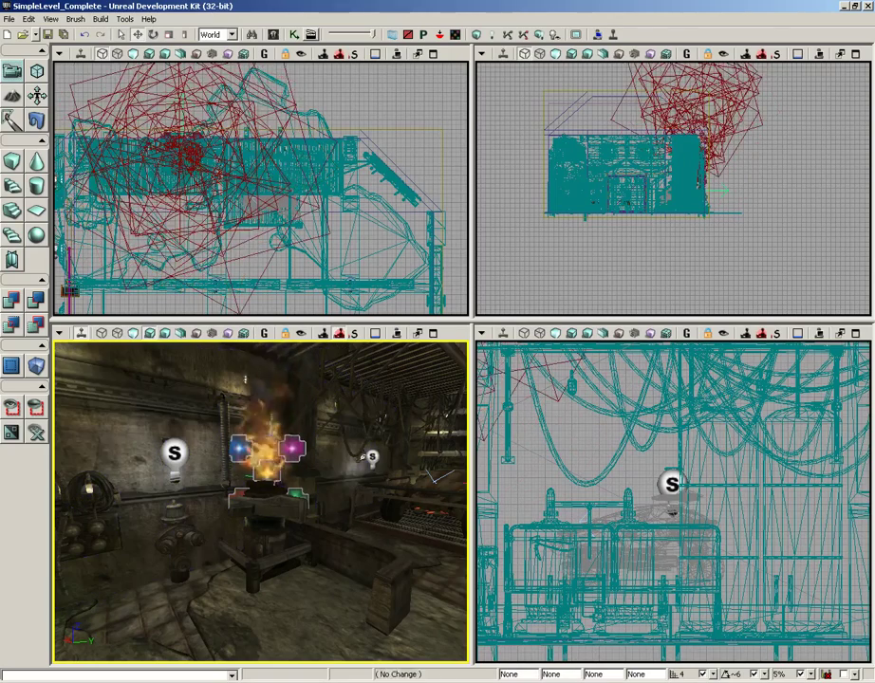
left_click(269, 454)
left_click(269, 446)
left_click(268, 448)
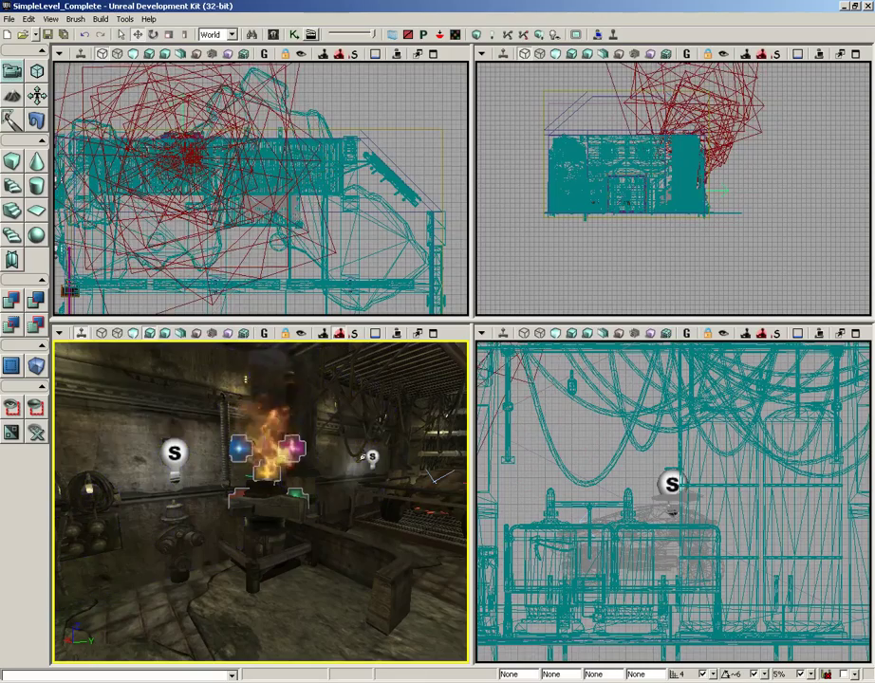
key("ctrl+y")
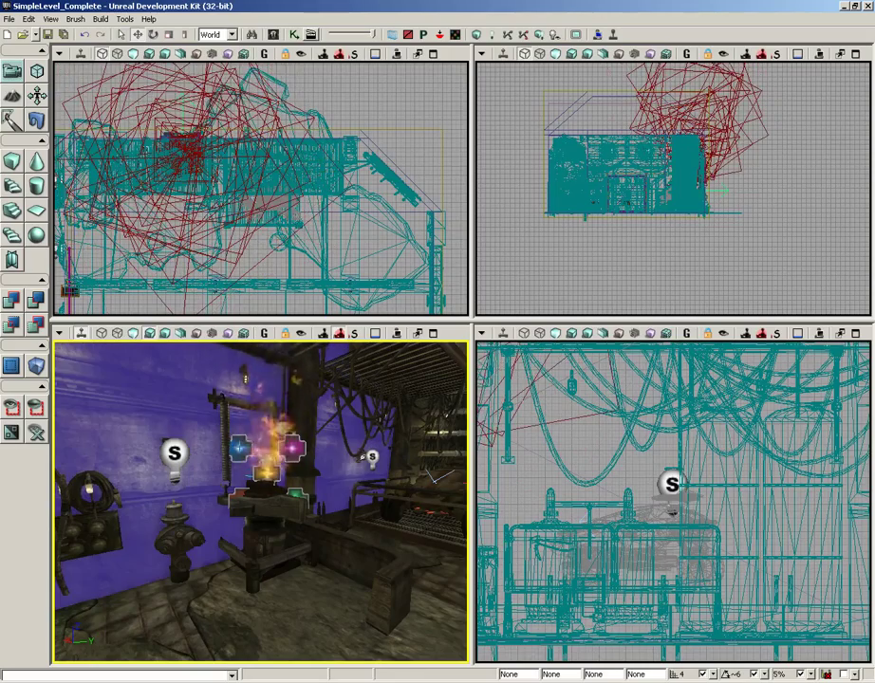
key("ctrl+z")
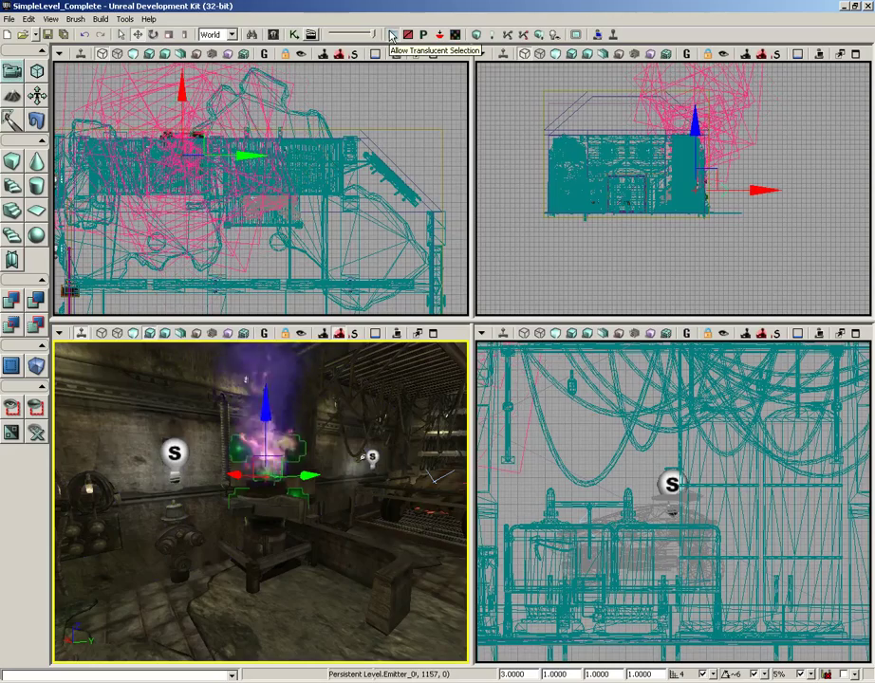
Step: Select the fire emitter, try a uniform draw scale of 1.5, and set it to 2
left_click(297, 595)
left_click(276, 428)
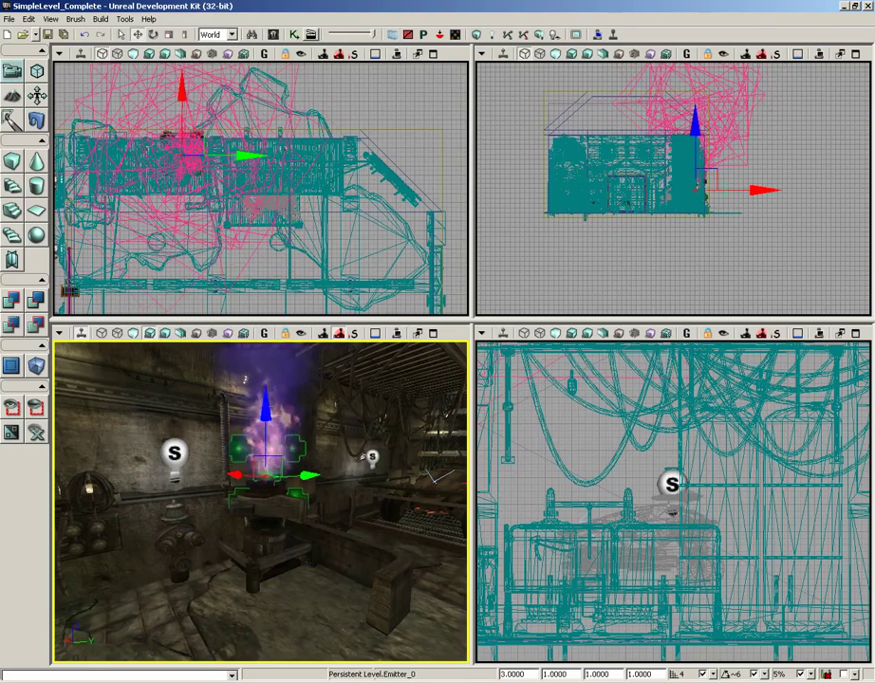
double_click(529, 675)
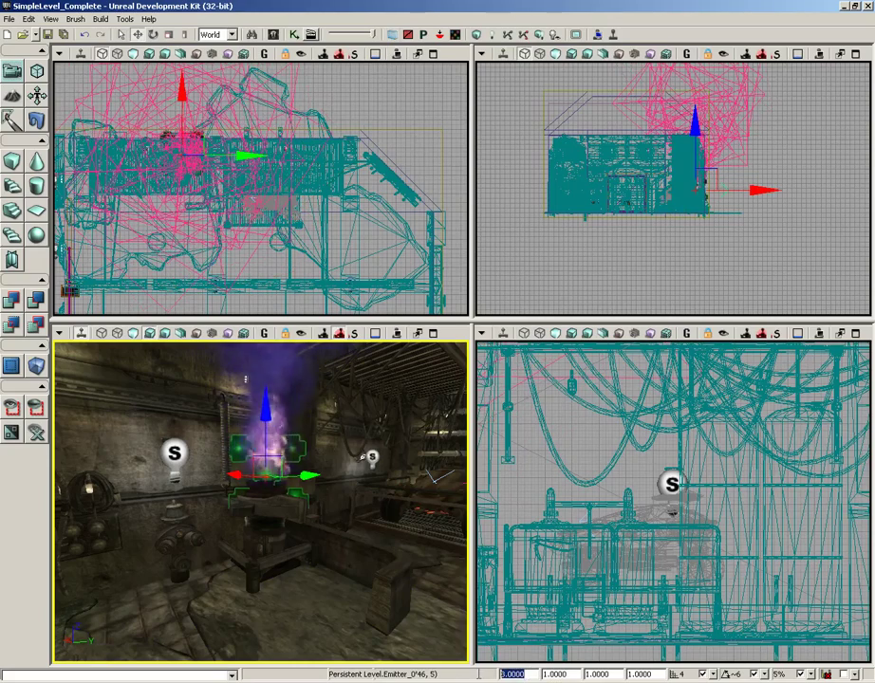
type("1.5")
key("Return")
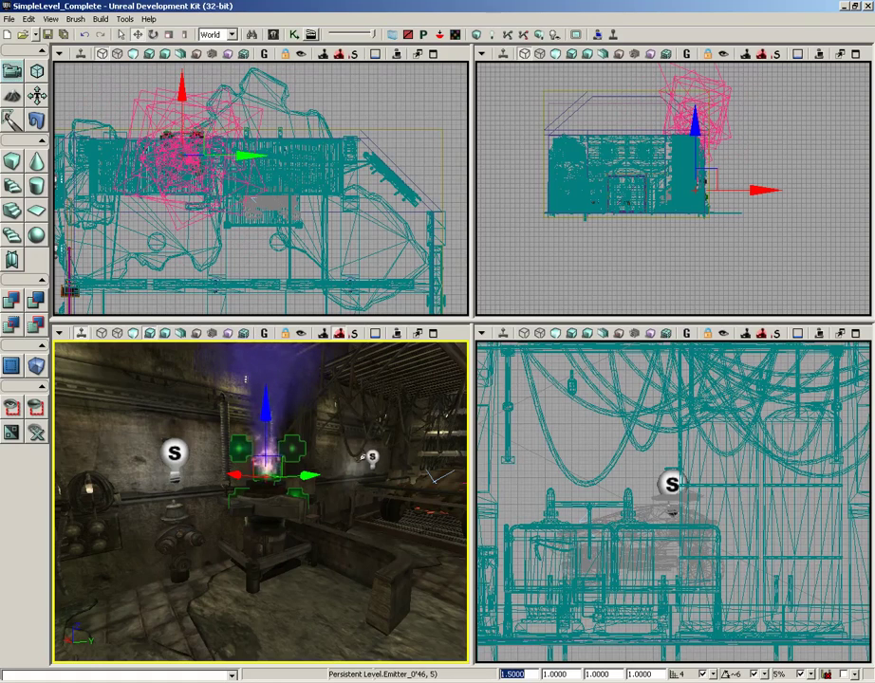
type("2")
key("Return")
Step: Lower the fire emitter slightly into the forge and check the flames, leaving no properties window open
left_click_drag(331, 592, 330, 563)
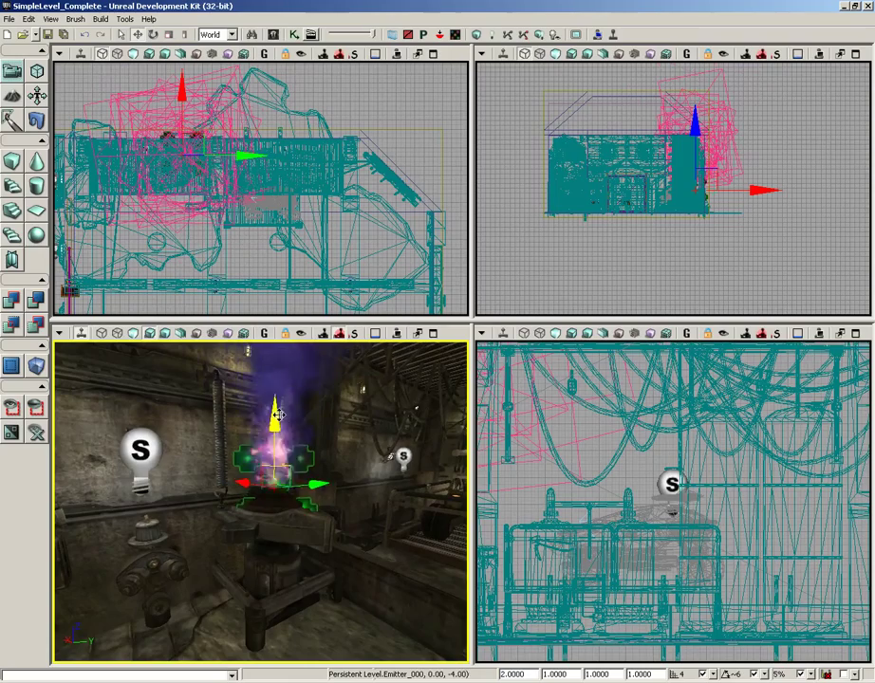
left_click_drag(277, 420, 277, 422)
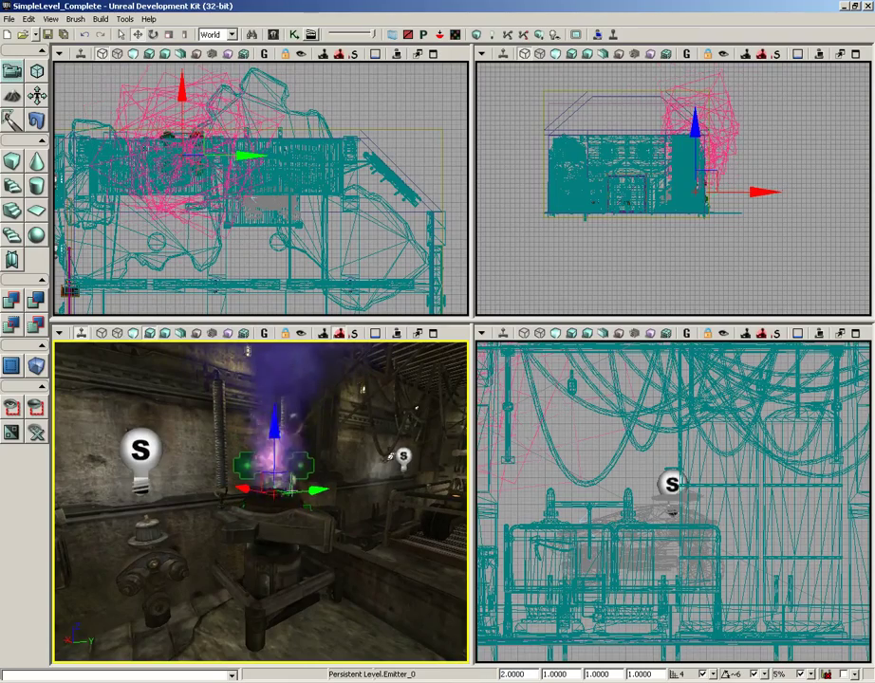
double_click(332, 617)
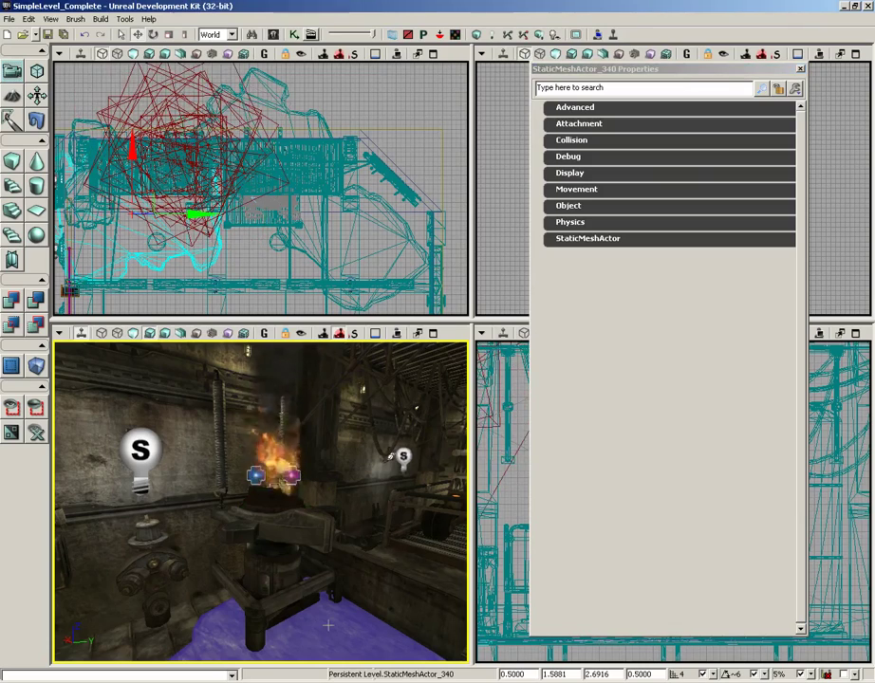
left_click_drag(327, 625, 387, 632)
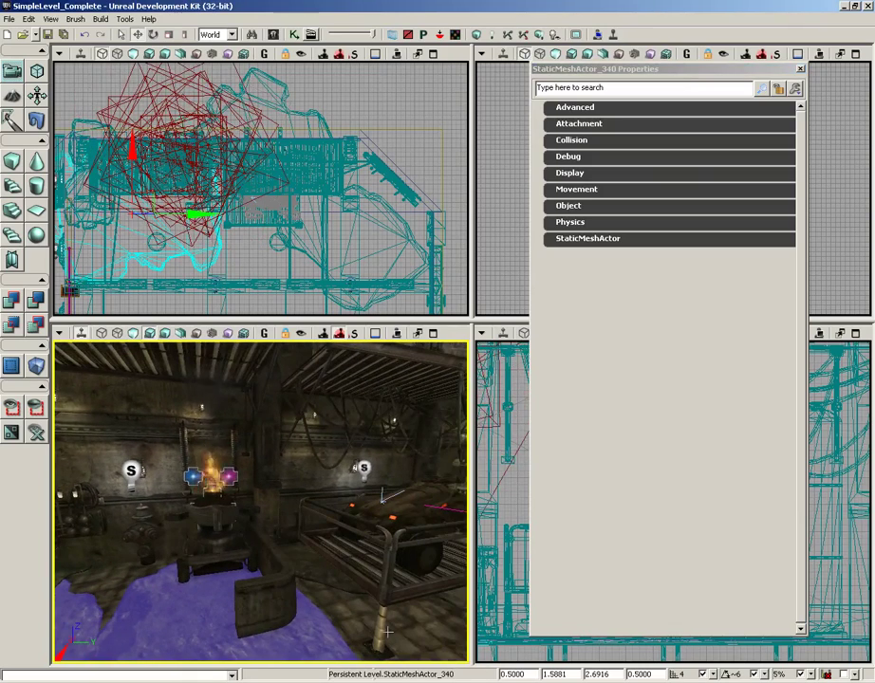
left_click_drag(319, 561, 230, 475)
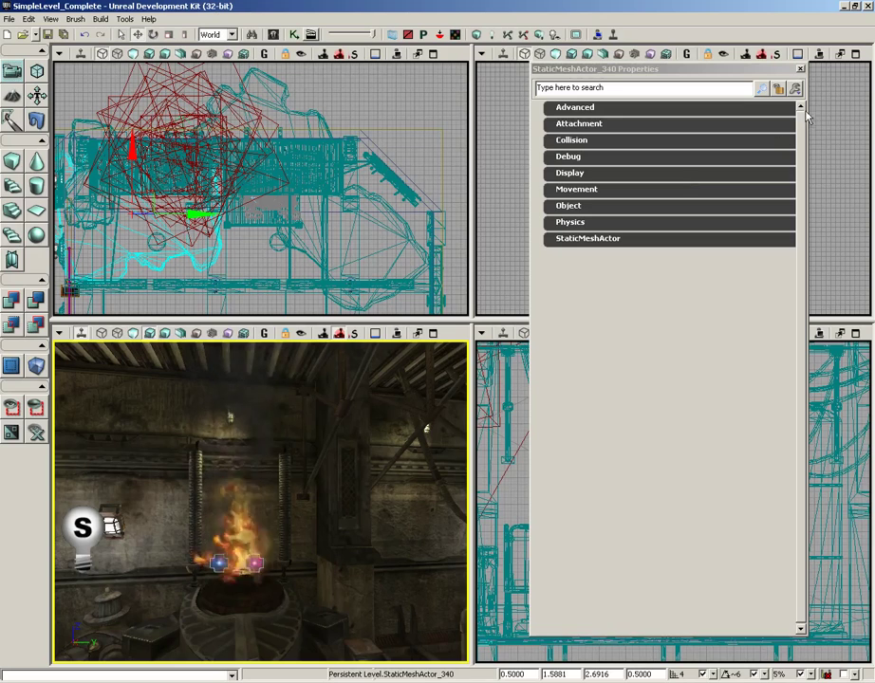
left_click(800, 69)
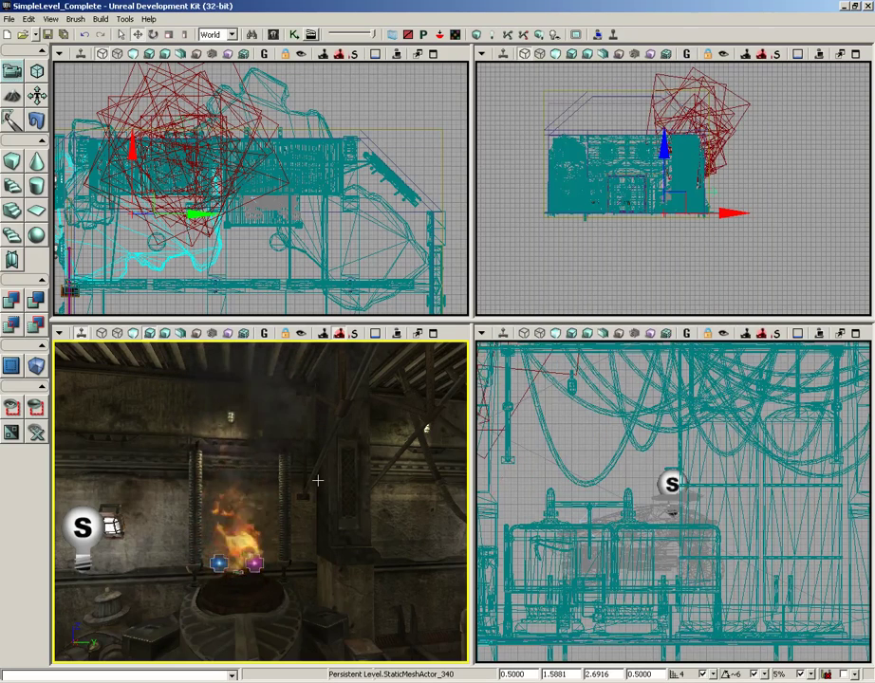
Step: Add a point light on the wall behind the forge and move it to just above the flames
left_click(264, 469)
left_click_drag(264, 469, 216, 431)
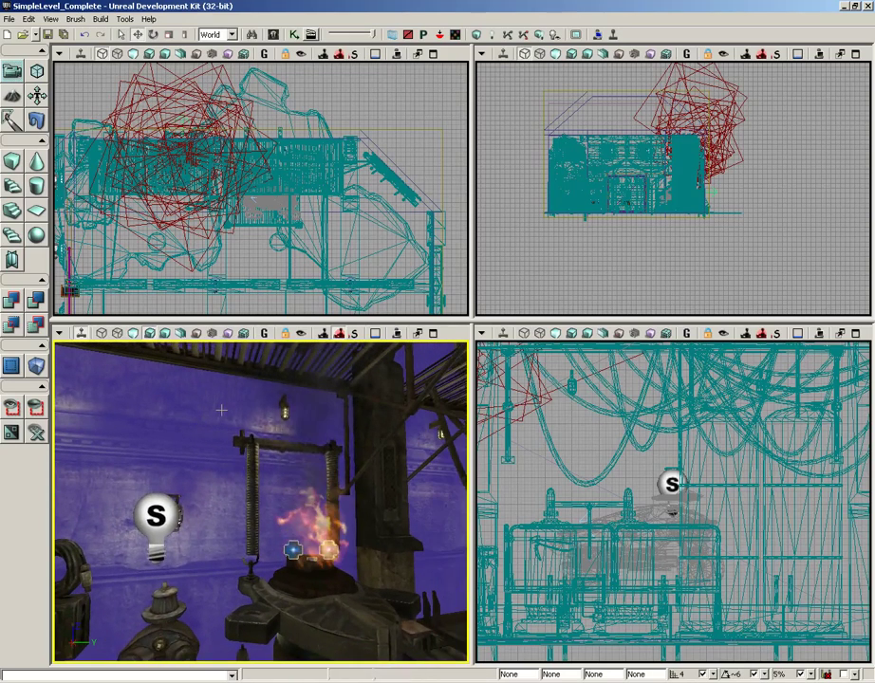
key("l")
left_click(221, 409)
left_click_drag(221, 409, 295, 413)
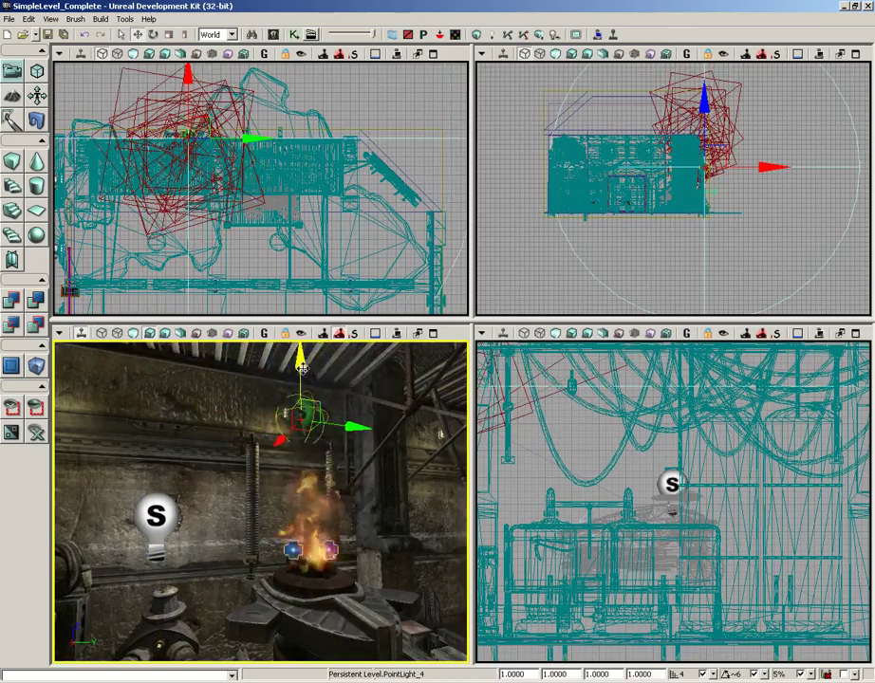
left_click_drag(299, 362, 298, 489)
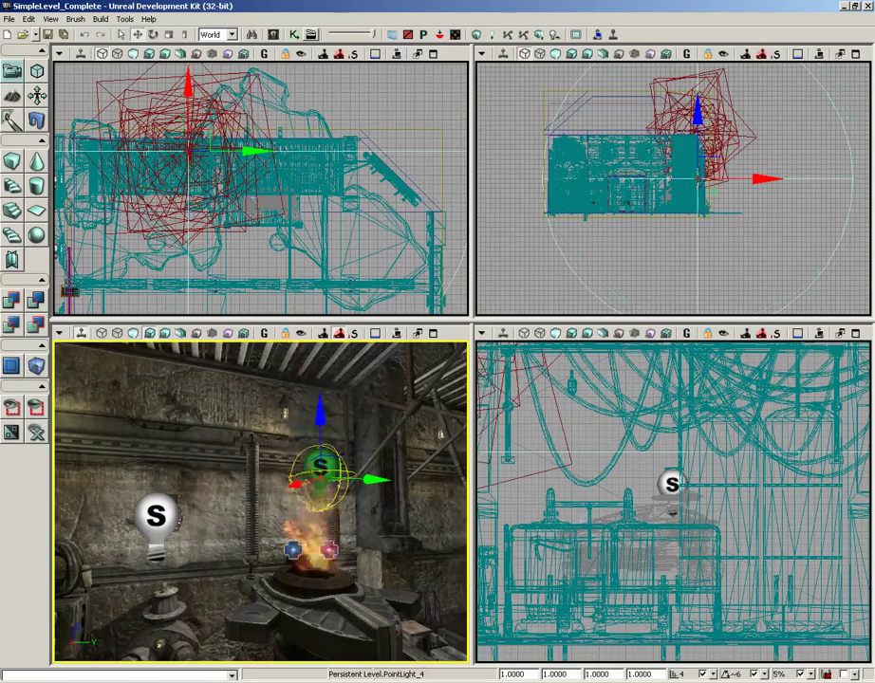
middle_click_drag(298, 488, 351, 488)
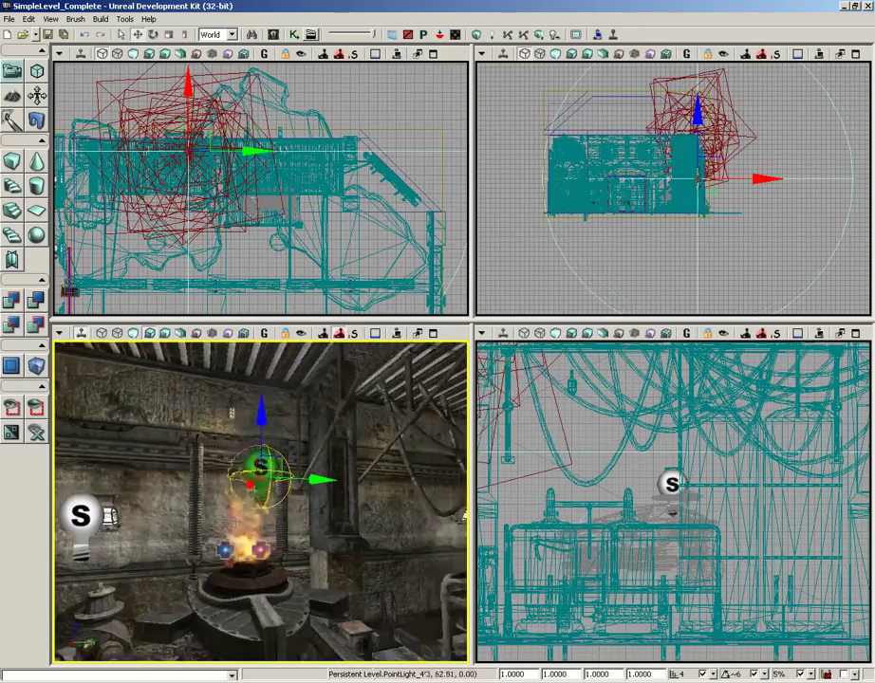
middle_click_drag(235, 523, 290, 520)
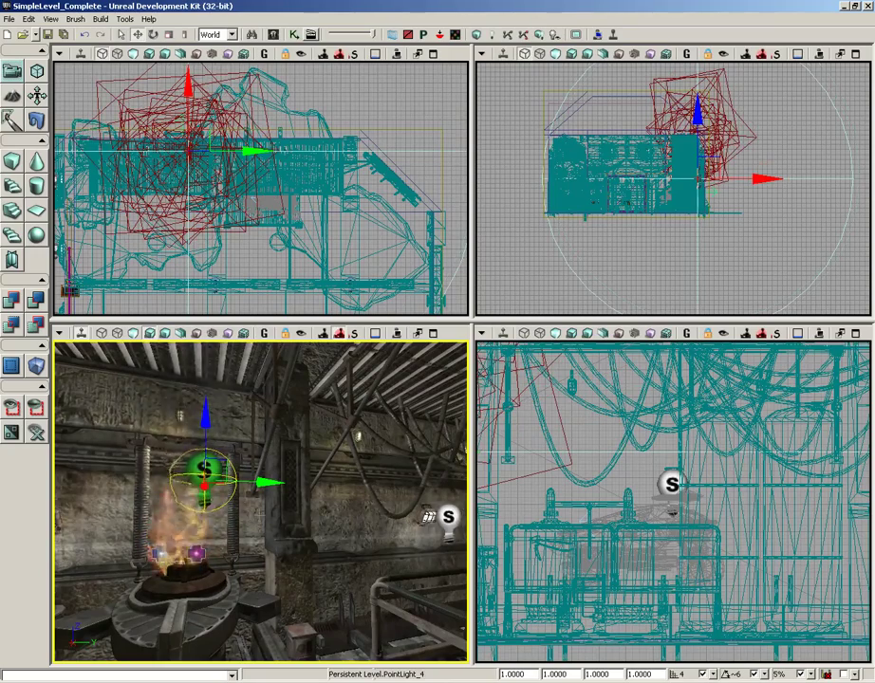
Step: Center the point light over the forge flames and expand its PointLightComponent properties
left_click_drag(273, 482, 255, 482)
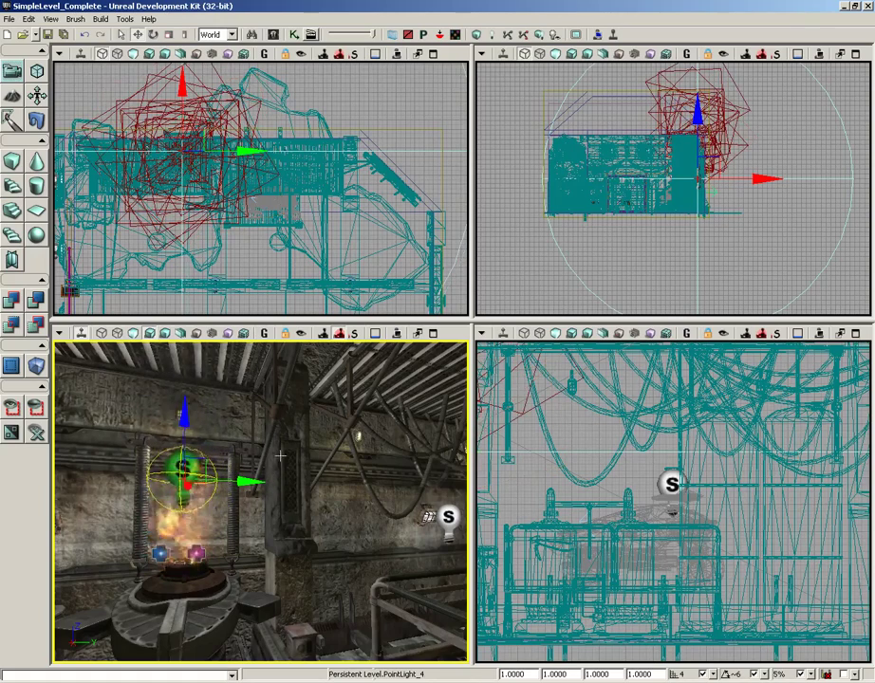
key("F4")
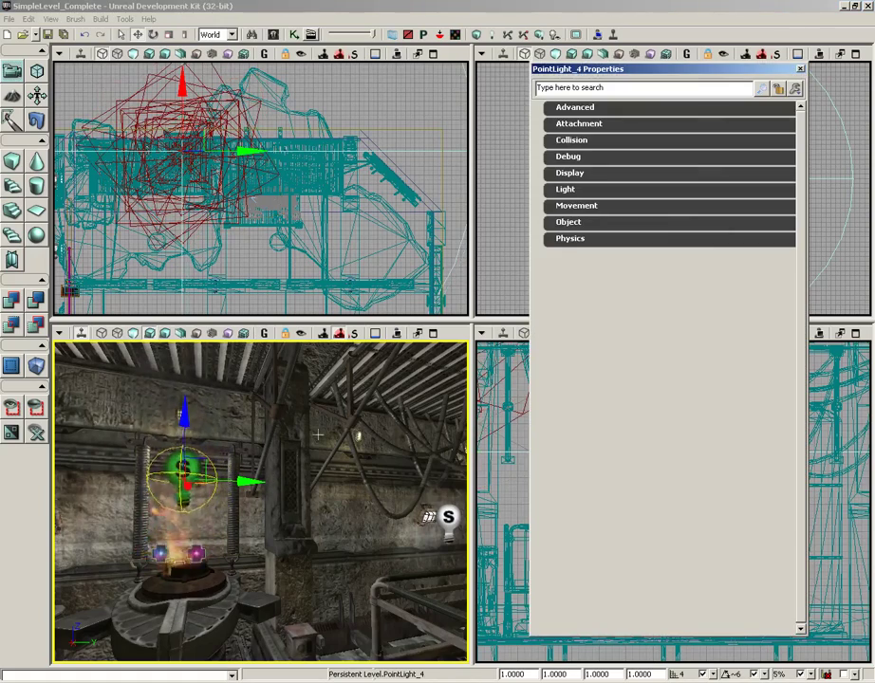
left_click(566, 191)
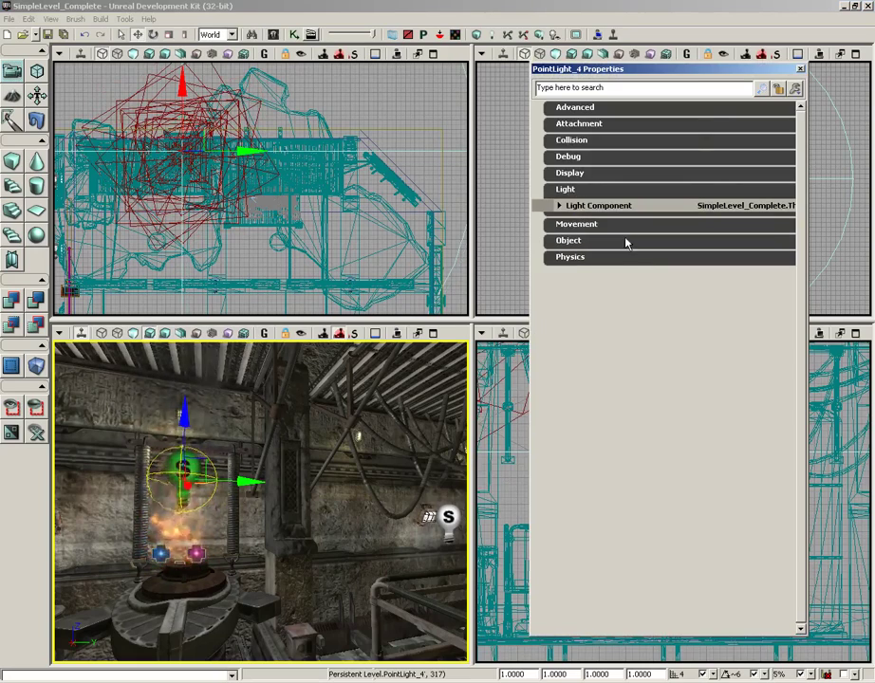
left_click(574, 205)
left_click(639, 252)
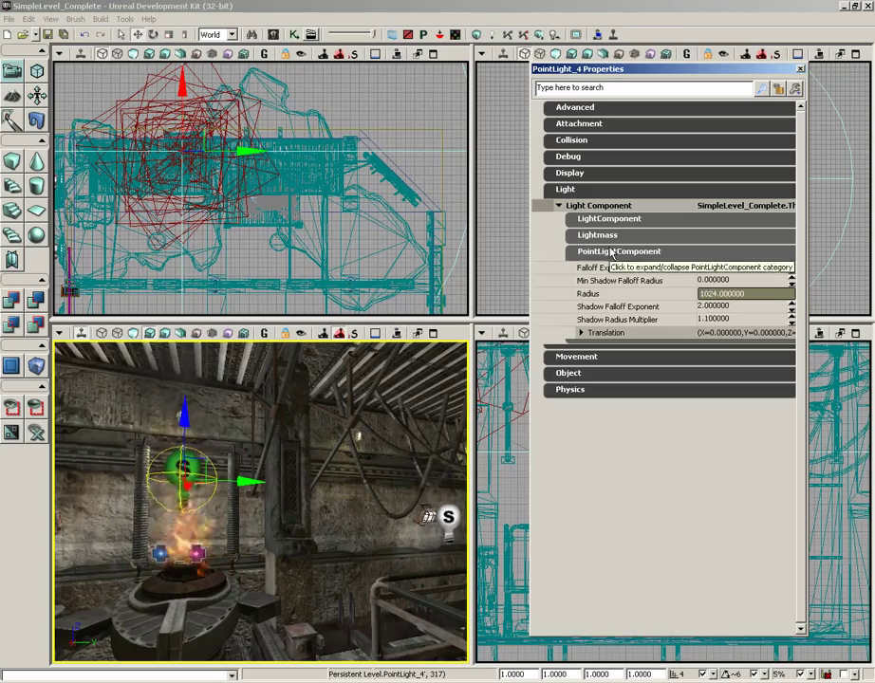
Step: Try a radius of 720 for the point light, and set it to 256
left_click(721, 293)
left_click_drag(448, 458, 451, 588)
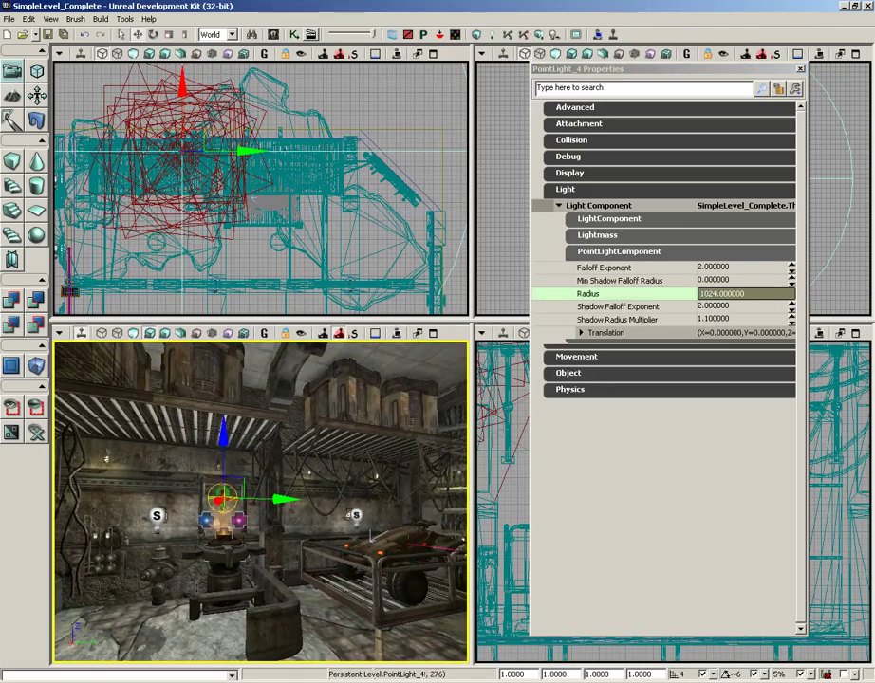
left_click(711, 295)
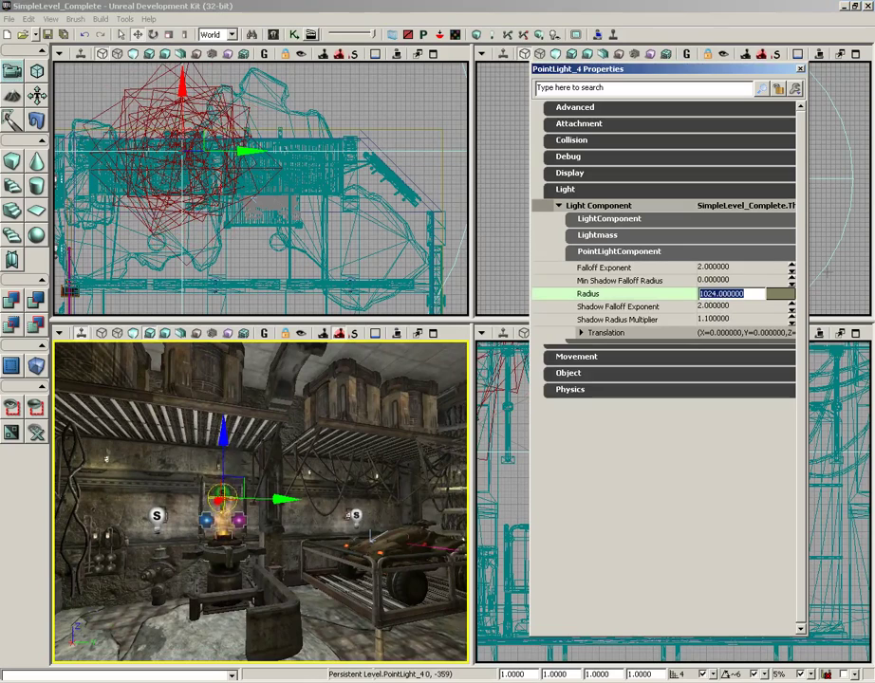
type("7")
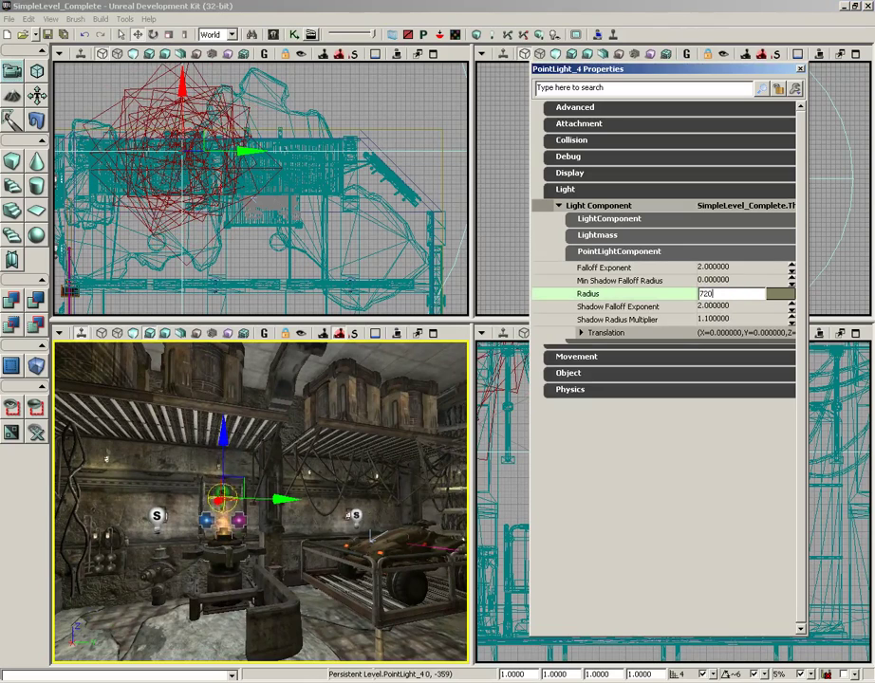
type("20")
key("Return")
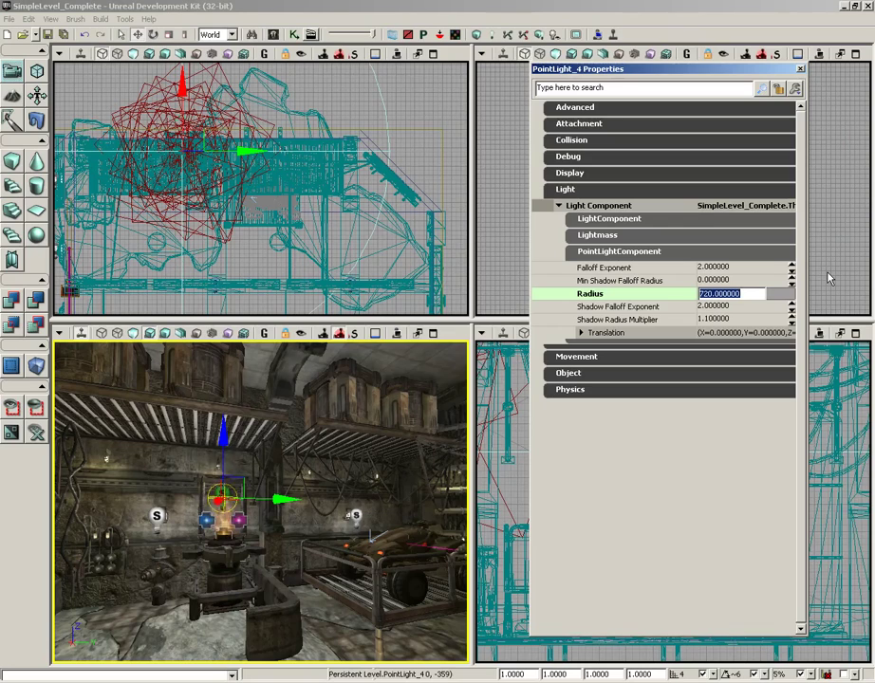
type("256")
key("Return")
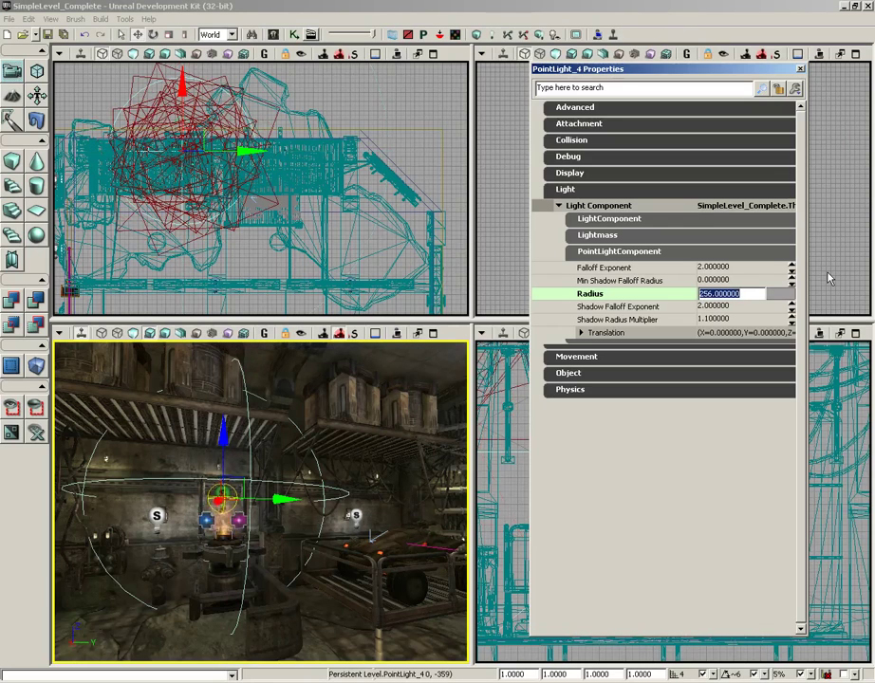
Step: Set the point light's brightness to 2
left_click(611, 221)
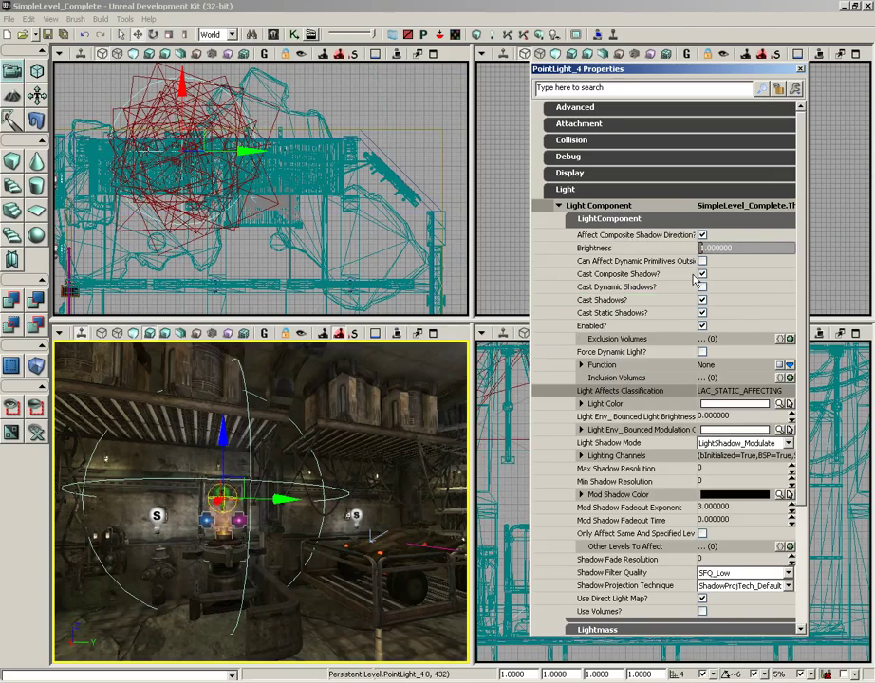
left_click(754, 251)
type("2")
key("Return")
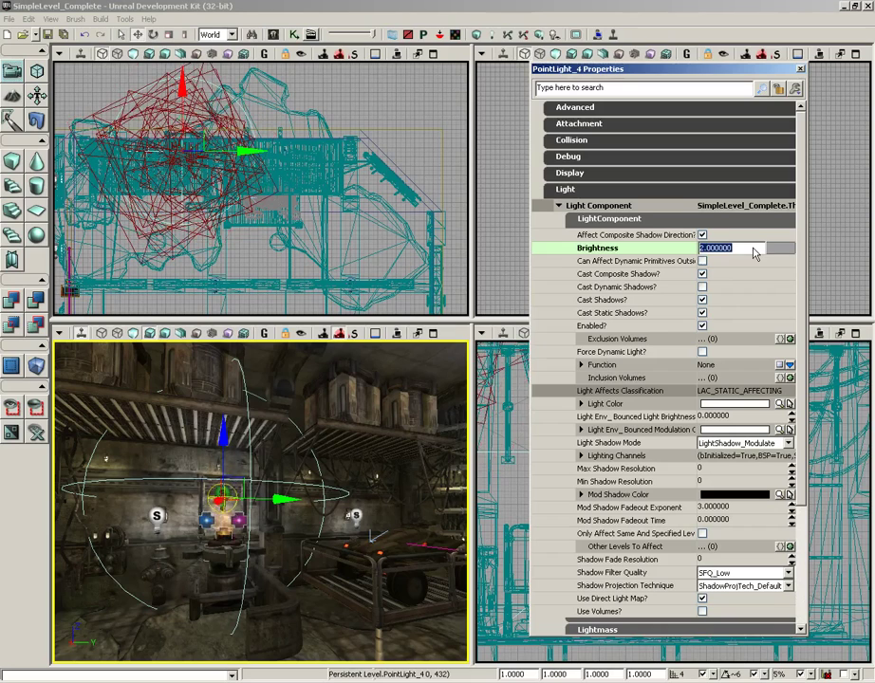
Step: Change the point light's color to a light orange with red 255, green 190 and blue 125
left_click(770, 403)
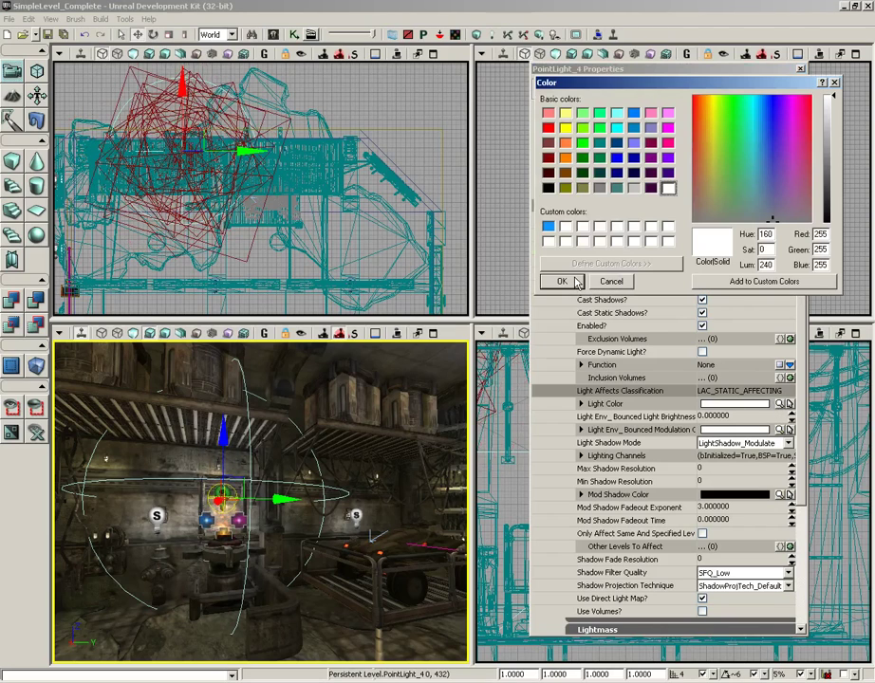
left_click(567, 160)
left_click(831, 133)
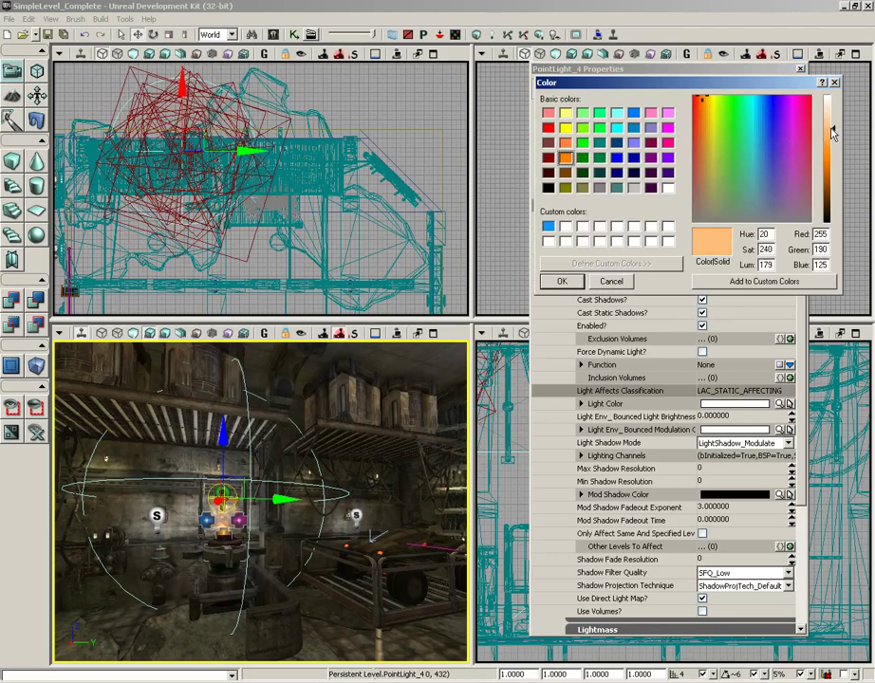
left_click(569, 285)
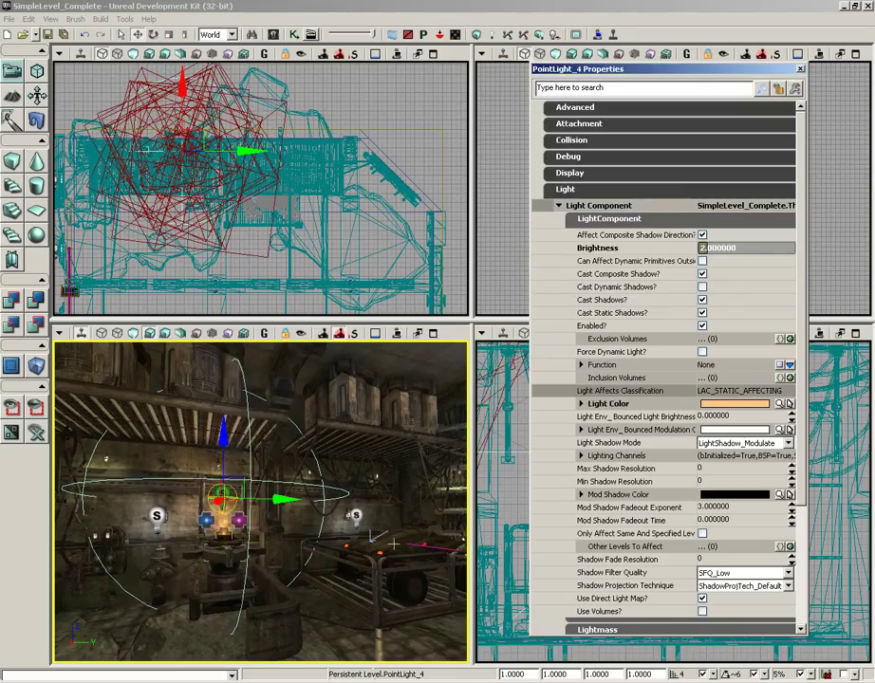
Step: Try a brightness of 6 on the point light and examine the lit forge and wall from several angles
left_click_drag(393, 543, 379, 498)
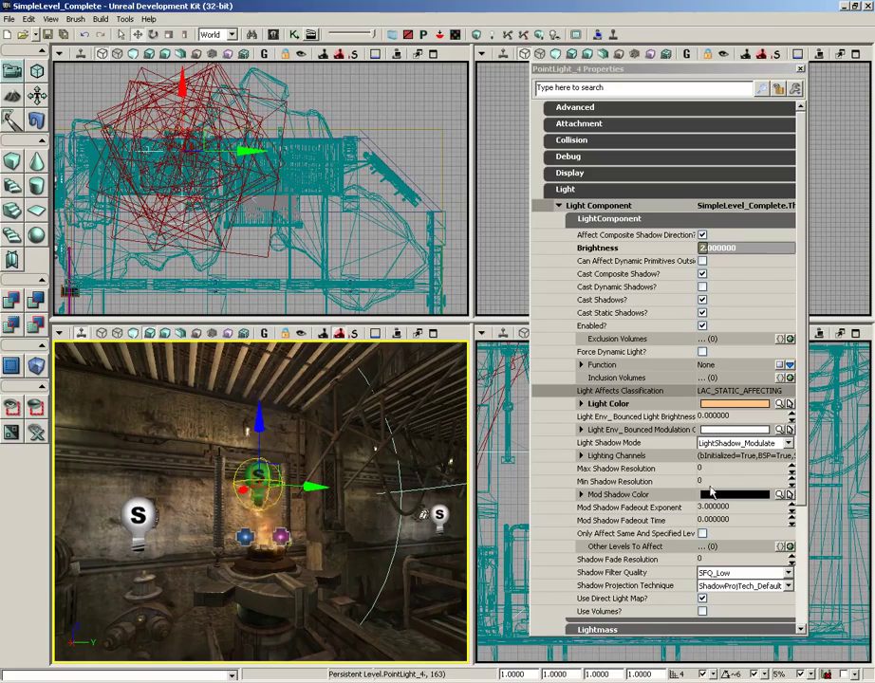
left_click(713, 249)
type("6")
key("Return")
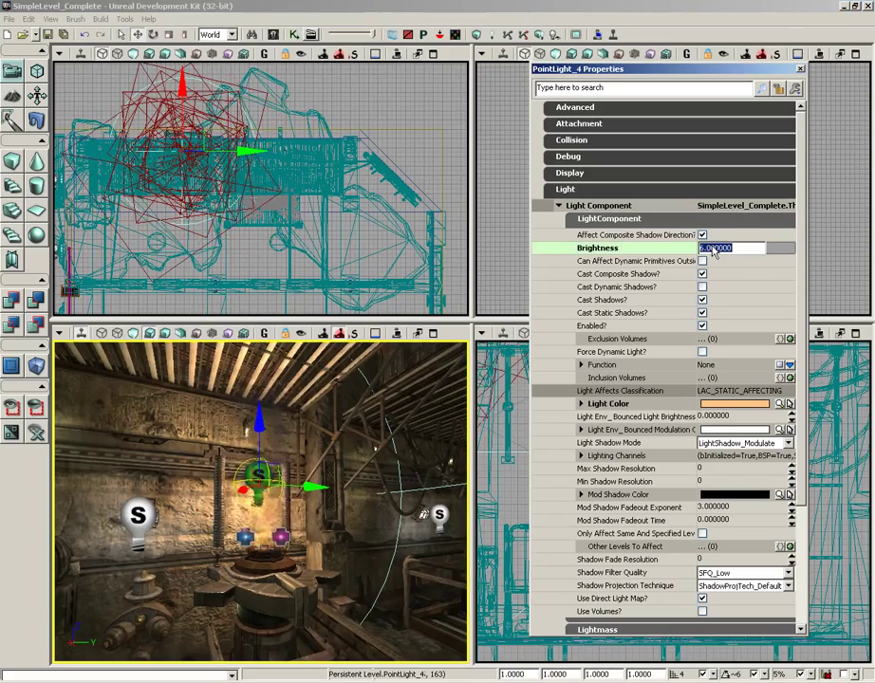
right_click_drag(378, 487, 405, 473)
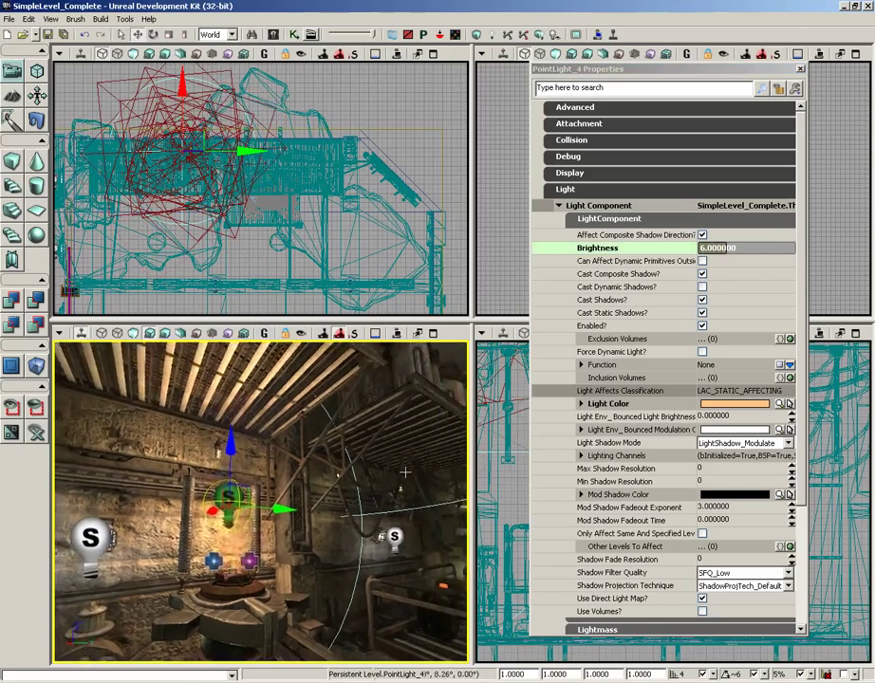
left_click_drag(405, 472, 427, 493)
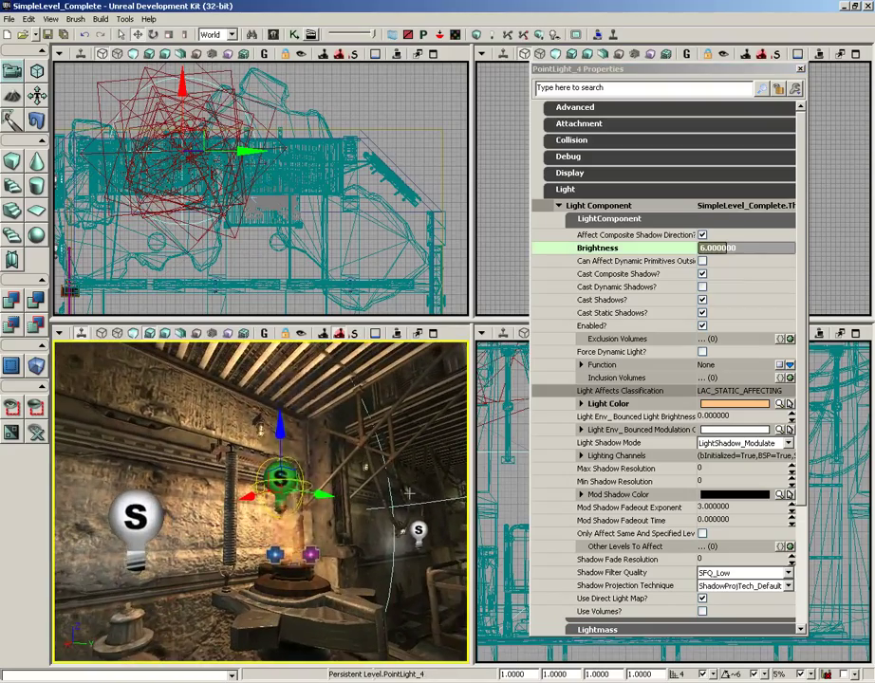
right_click_drag(409, 493, 401, 532)
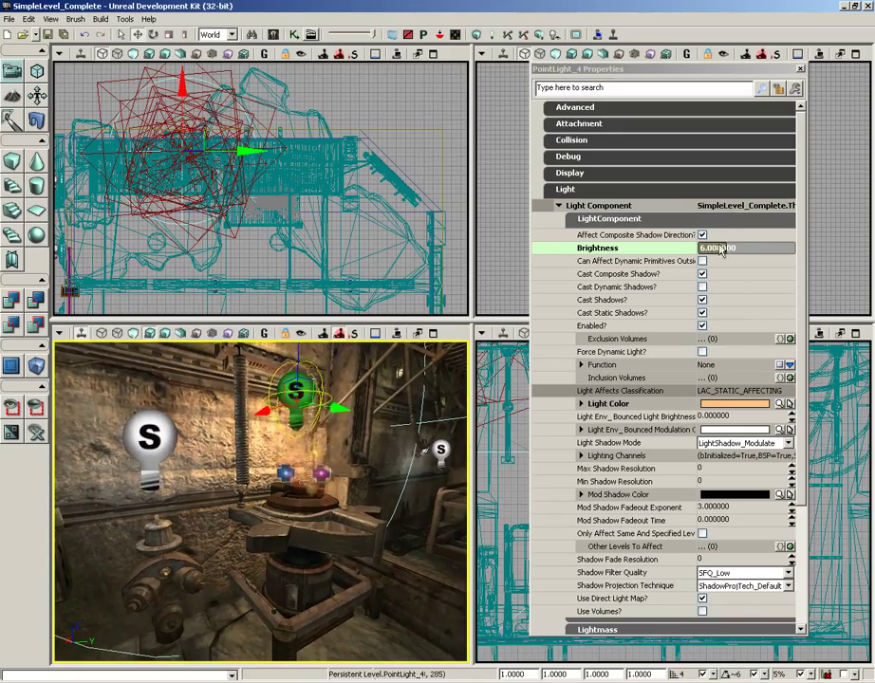
scroll(730, 238, "down", 5)
Step: Return the point light's brightness to 2
left_click_drag(699, 249, 727, 248)
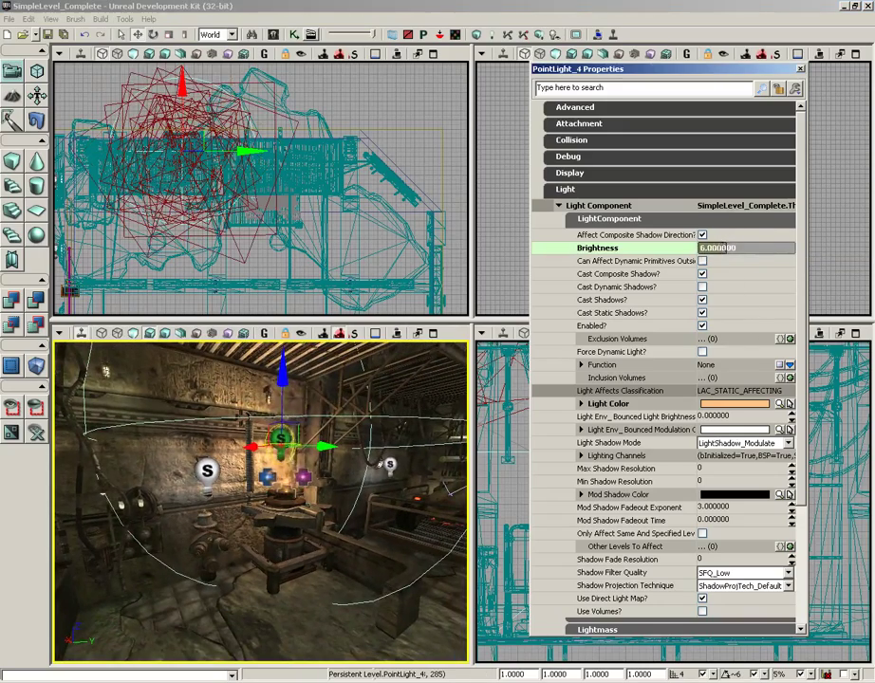
type("2")
key("Return")
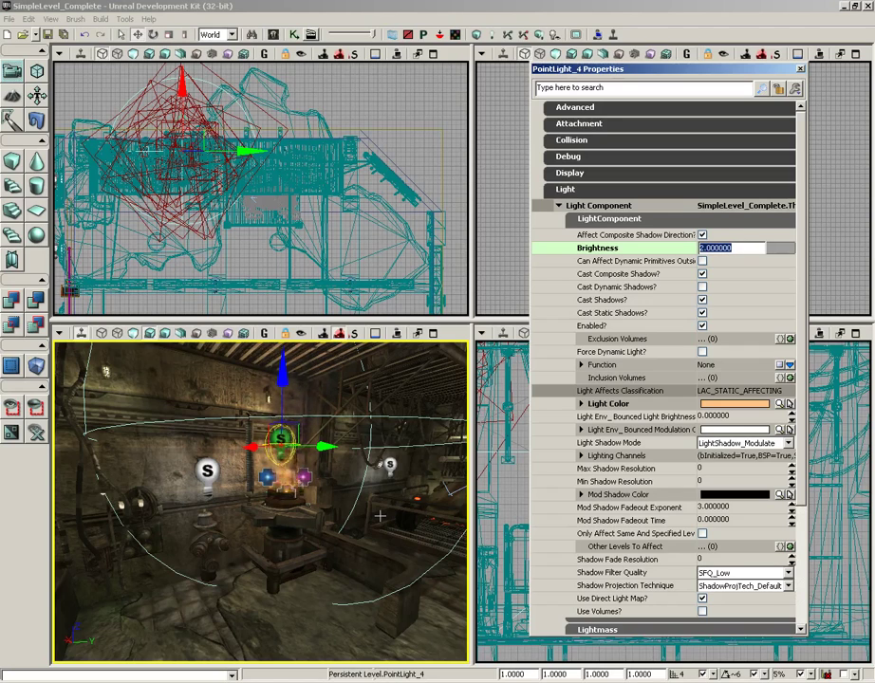
Step: Play the level from the floor near the forge, walk up to examine the fire, and end the play session
right_click_drag(376, 544, 338, 598)
right_click(314, 594)
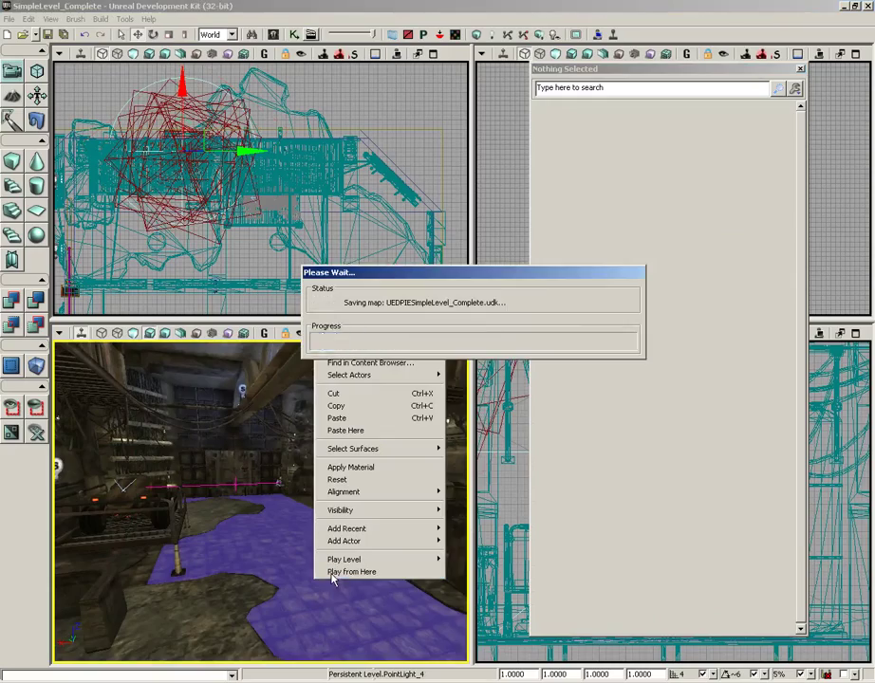
left_click(334, 572)
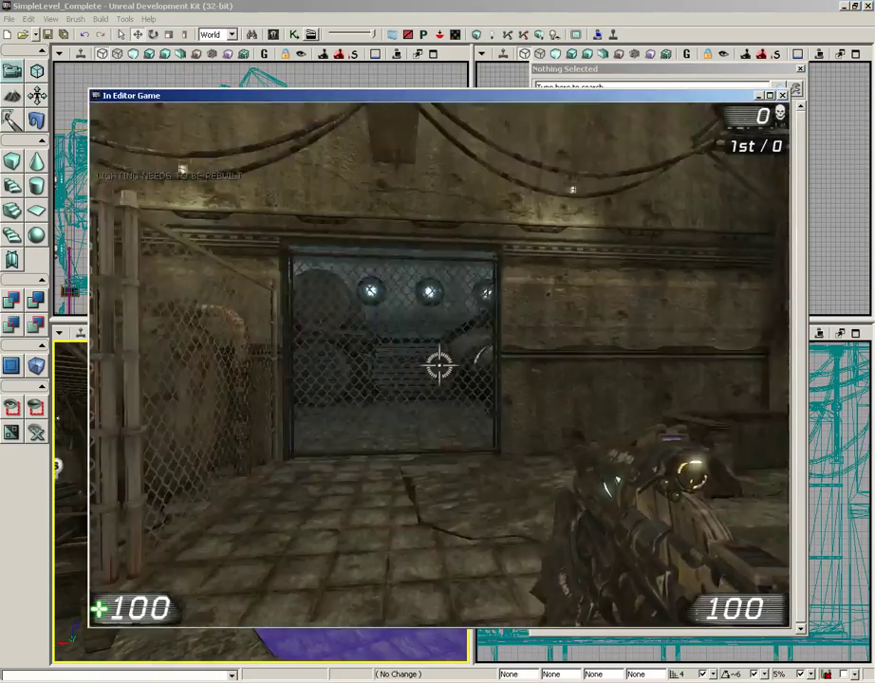
key("w")
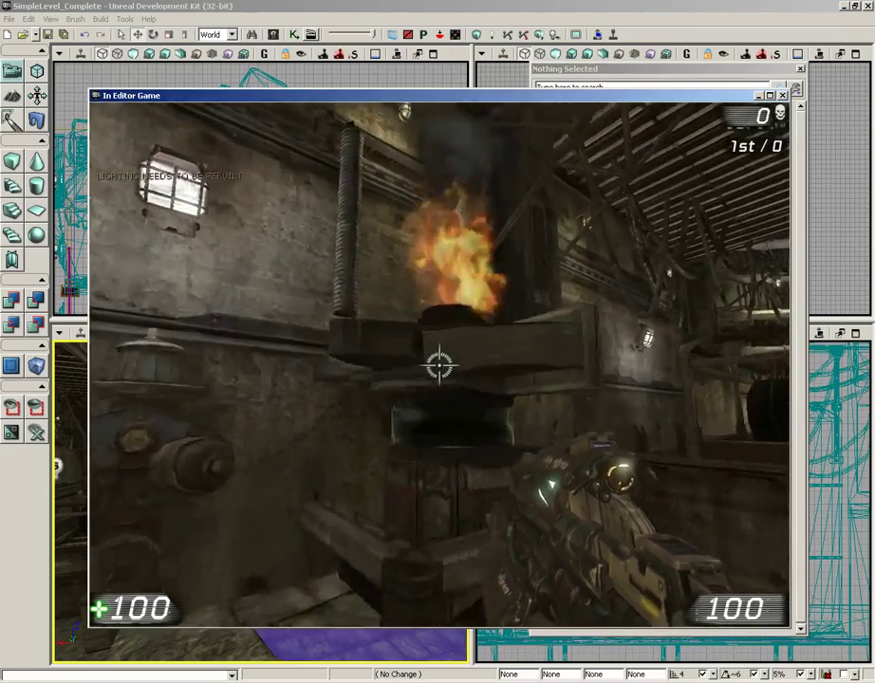
key("d")
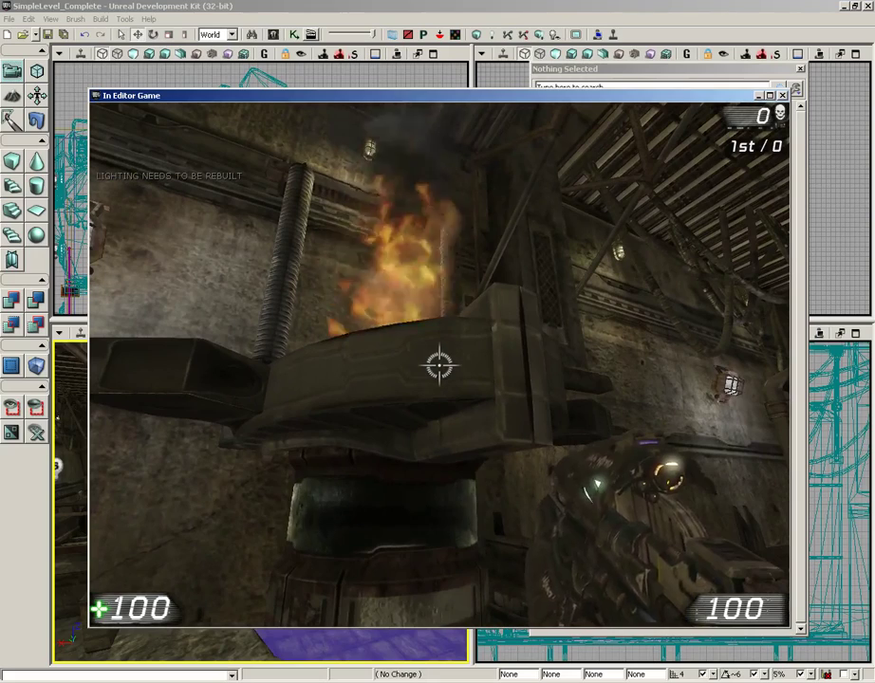
key("Escape")
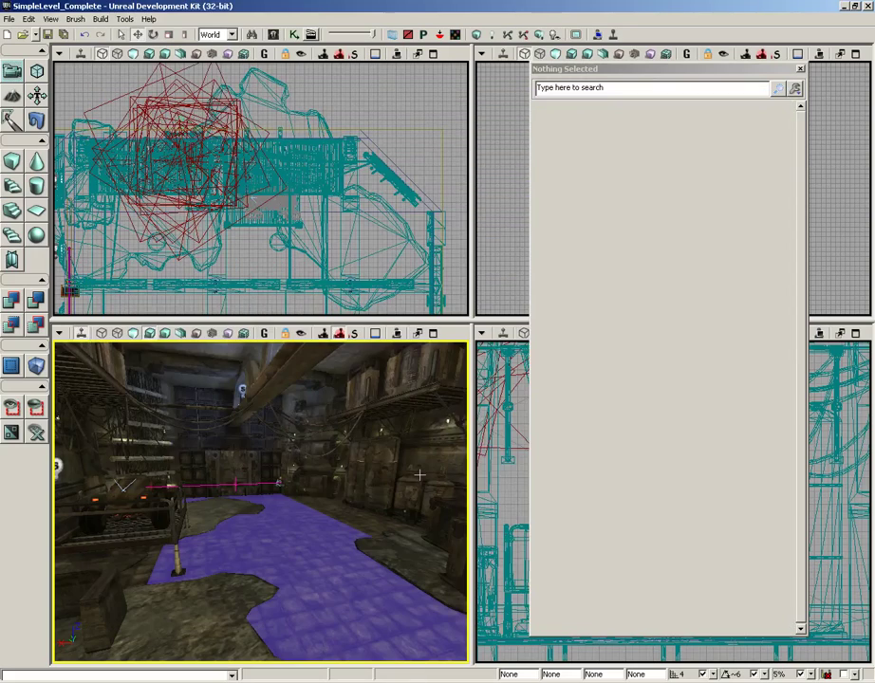
Step: Search all assets in the Content Browser for "fire small" and select the fire_small01 sound
left_click(272, 35)
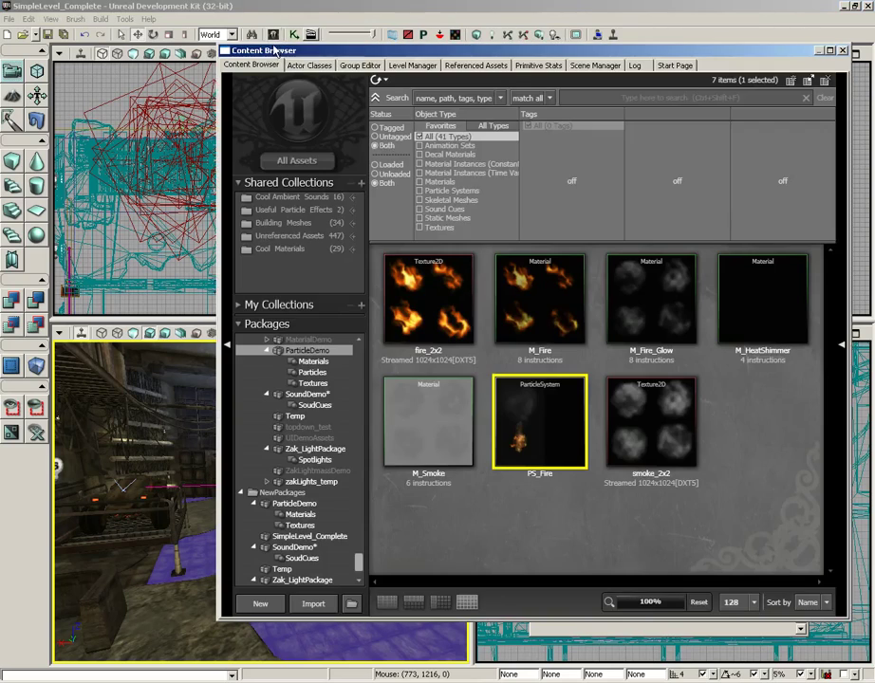
left_click(286, 165)
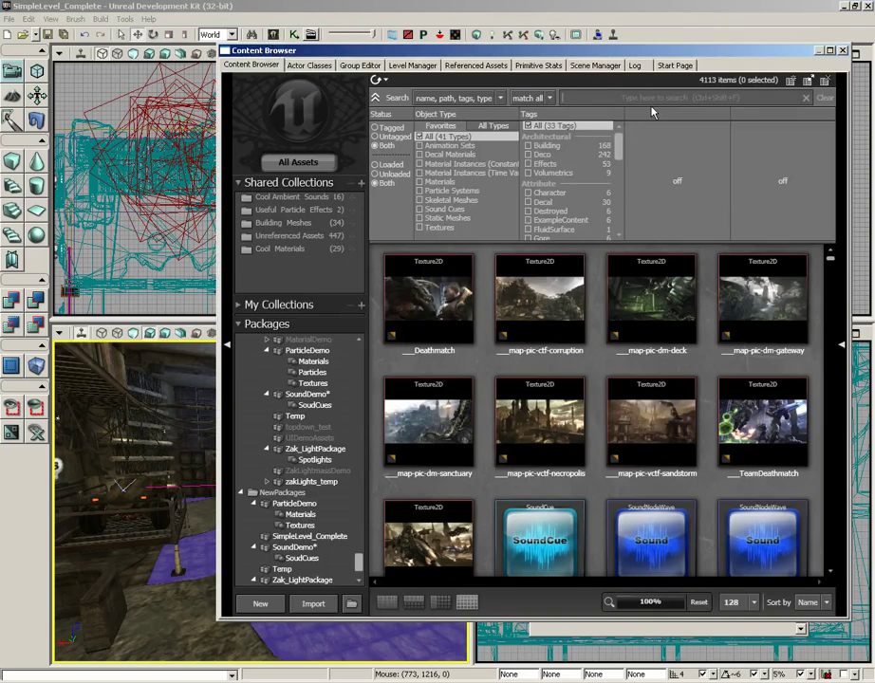
type("fire small")
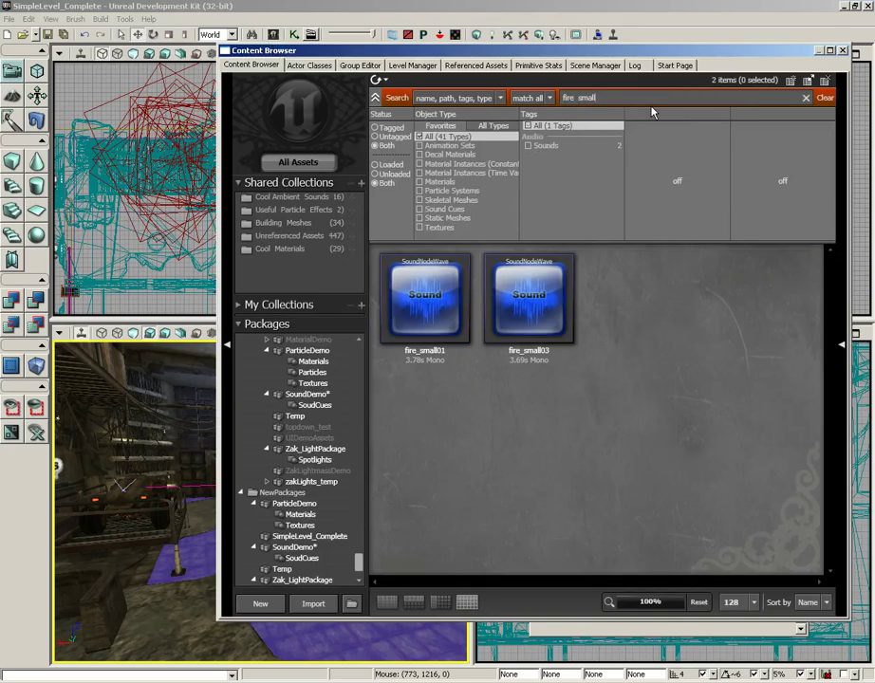
left_click(391, 337)
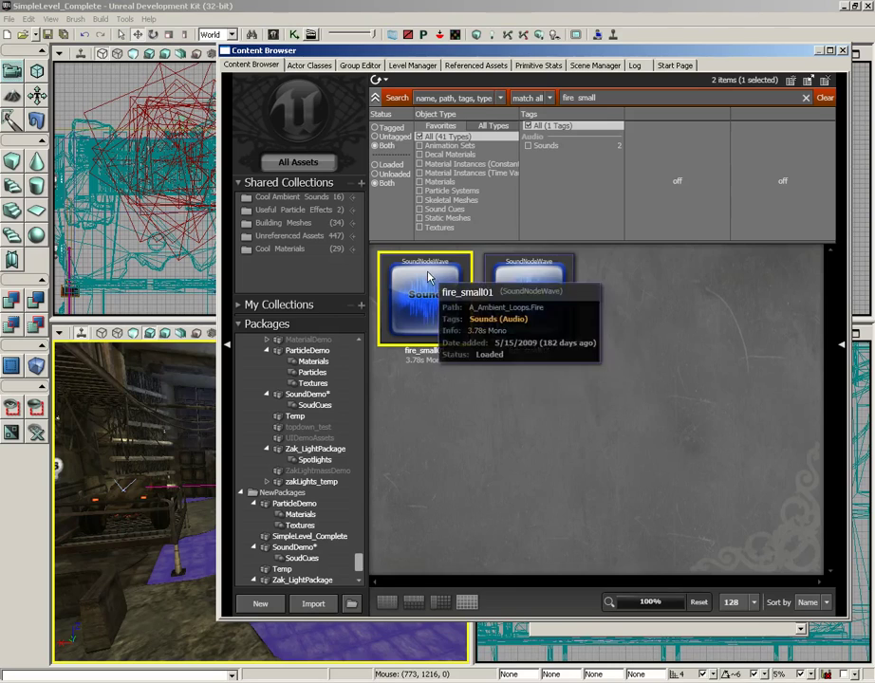
Step: Add an AmbientSoundSimple actor using fire_small01 on the floor in front of the forge
left_click_drag(403, 50, 516, 52)
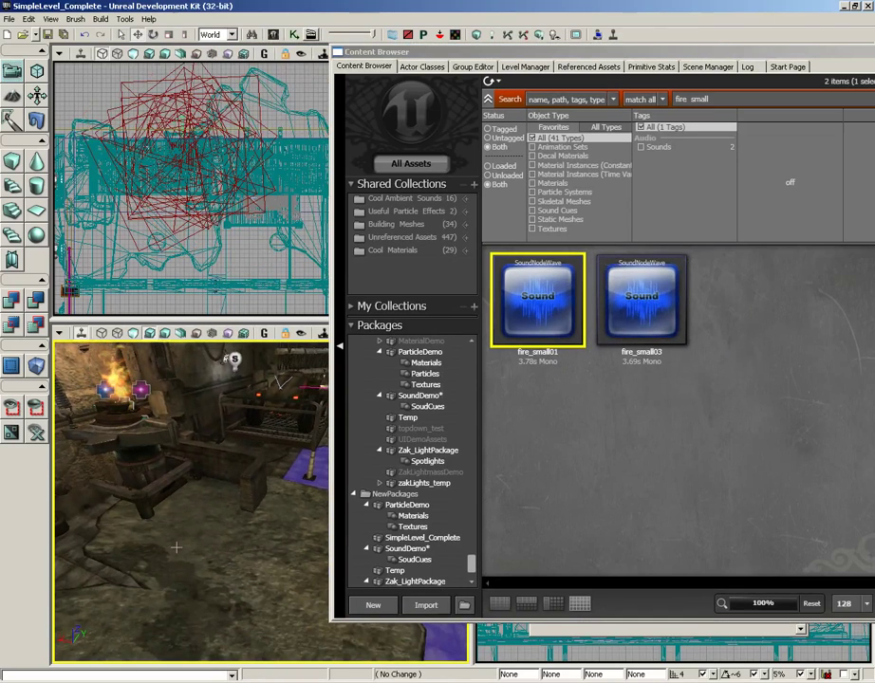
right_click(176, 547)
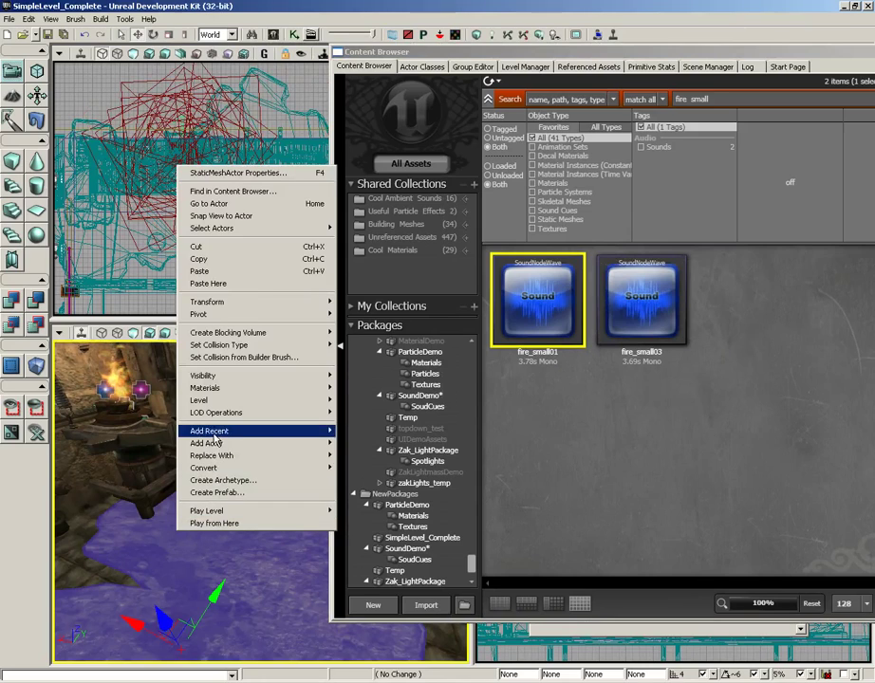
mouse_move(228, 443)
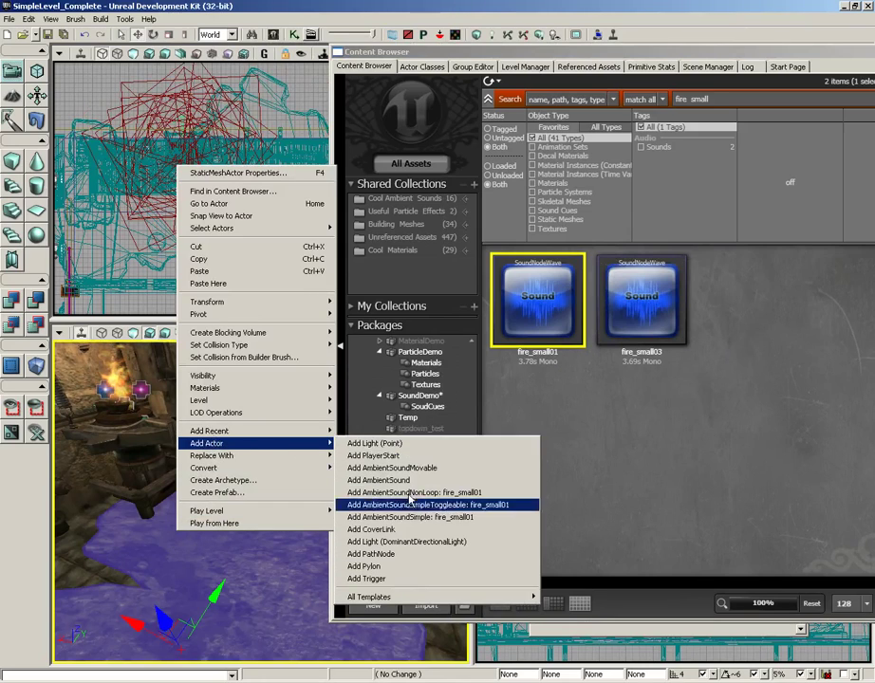
left_click(404, 517)
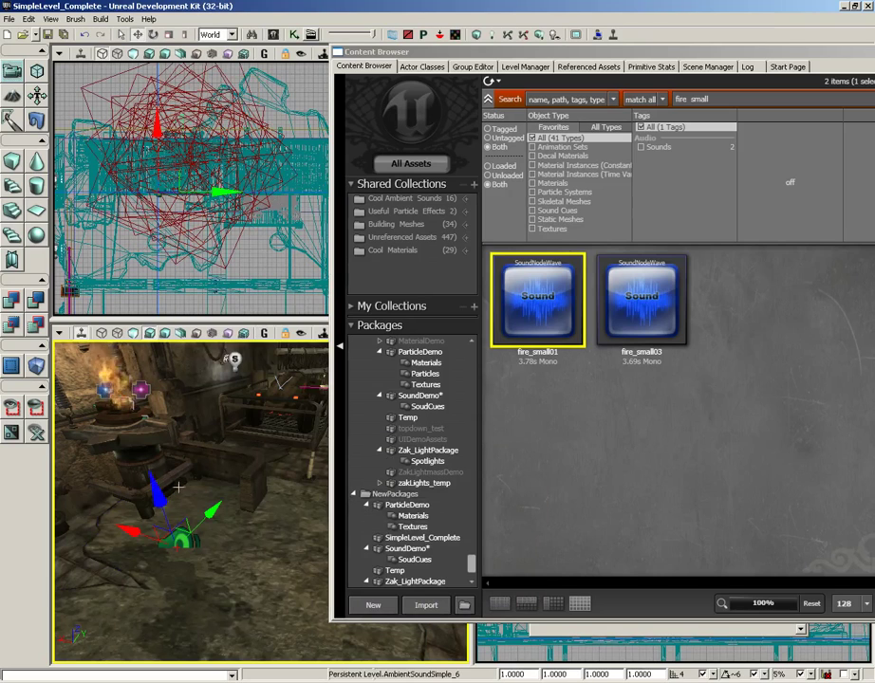
Step: Move the ambient sound actor up from the floor and across onto the fire on top of the forge
left_click_drag(154, 413, 142, 391)
right_click_drag(142, 391, 72, 391)
left_click_drag(191, 422, 307, 416)
right_click_drag(211, 456, 237, 460)
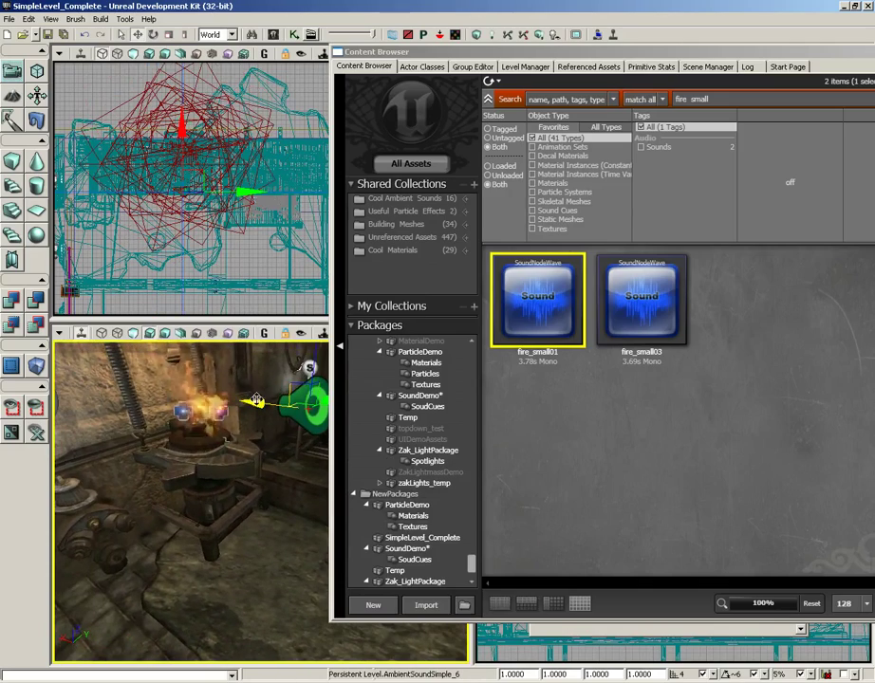
left_click_drag(253, 400, 154, 389)
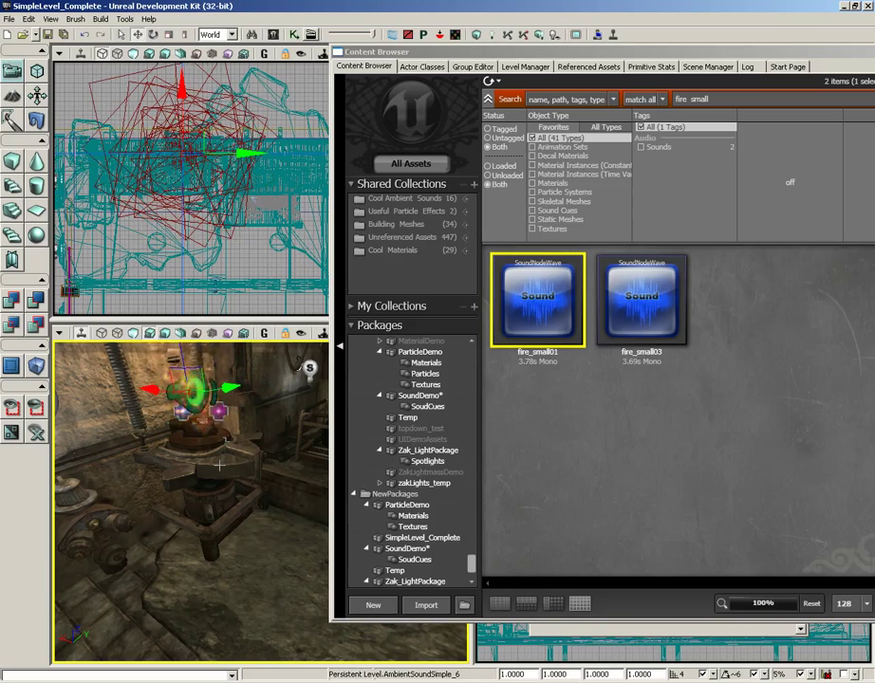
Step: Close the Content Browser and set the ambient sound's attenuation to Radius Min 512 and Radius Max 720
key("F4")
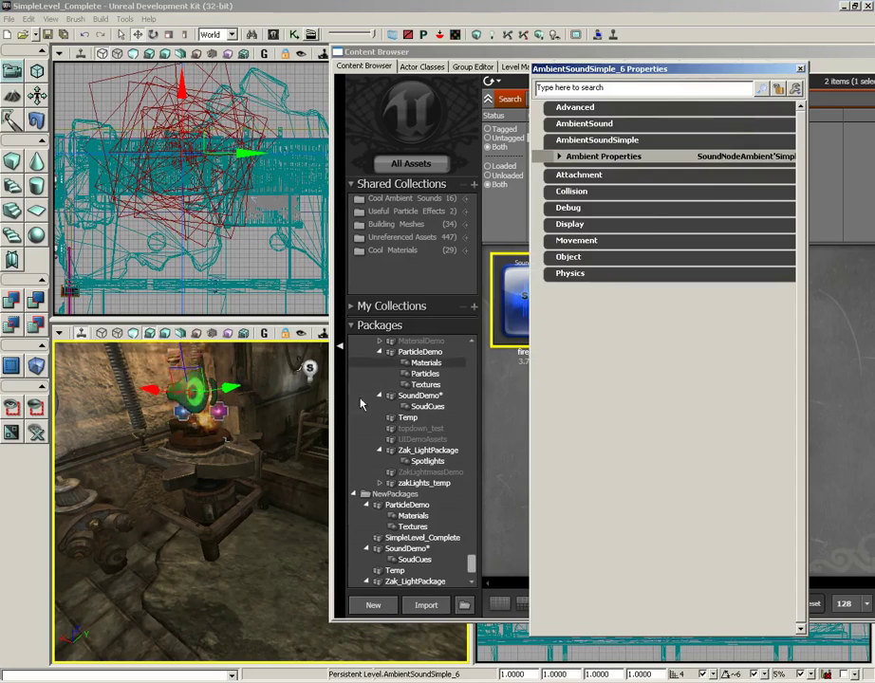
left_click_drag(855, 57, 717, 57)
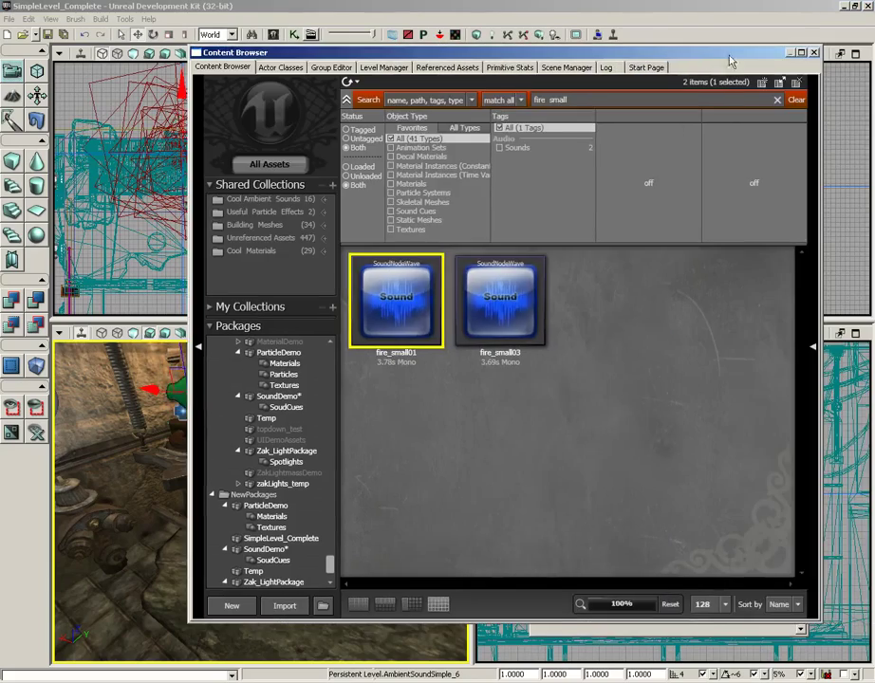
left_click(813, 55)
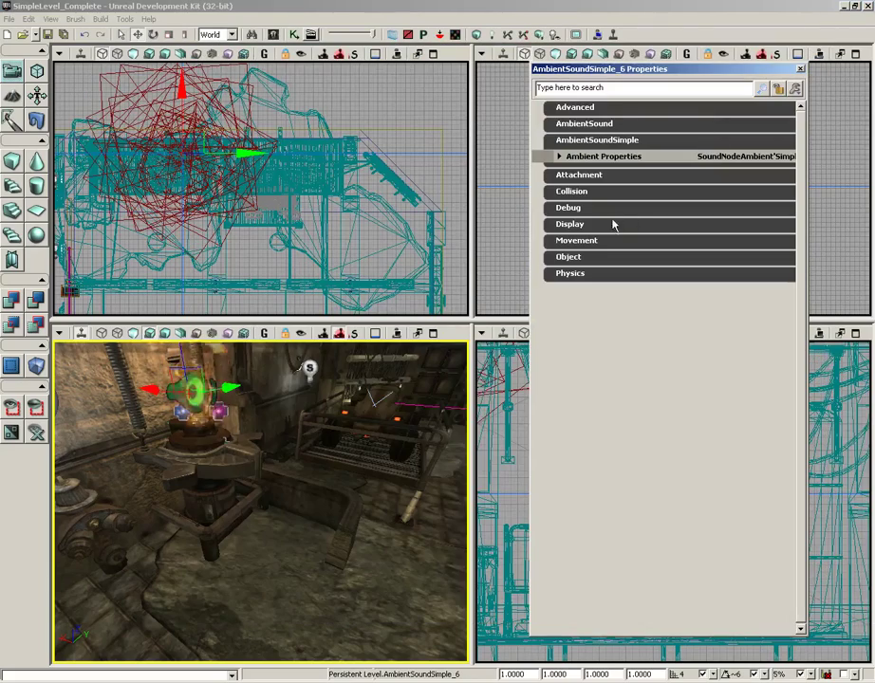
left_click(560, 158)
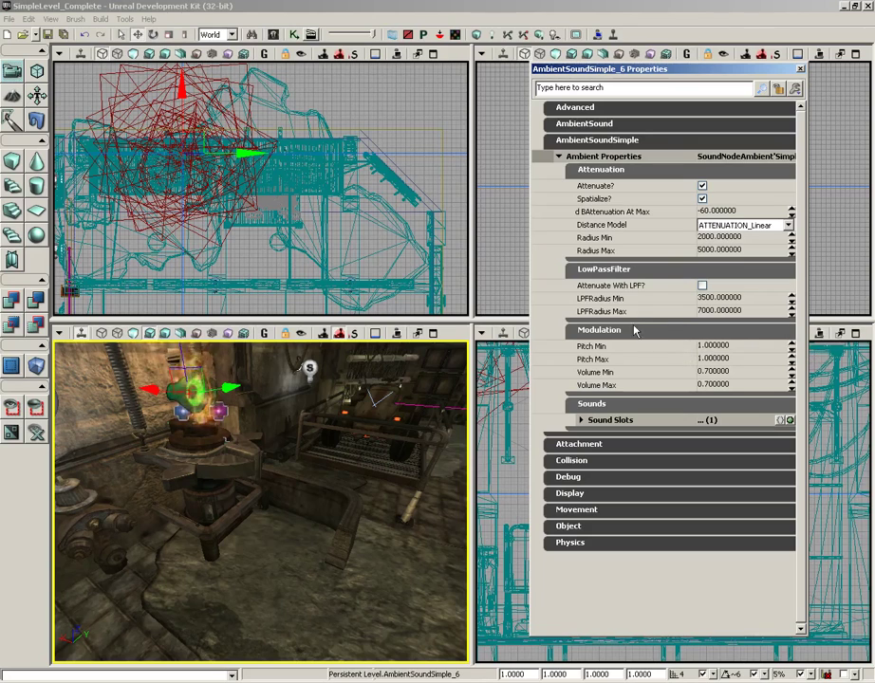
left_click(741, 238)
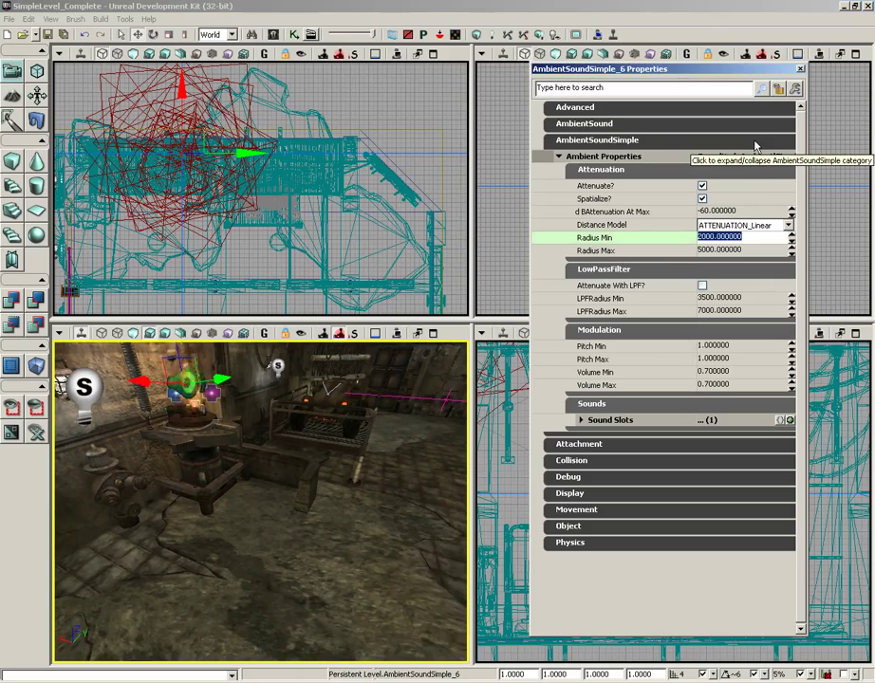
type("512")
key("Tab")
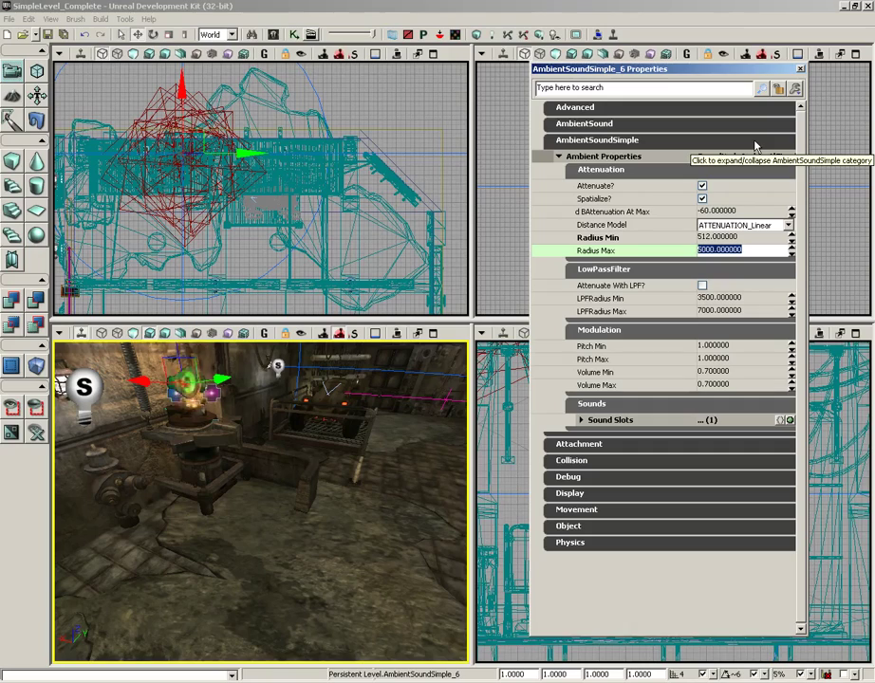
type("720")
key("Return")
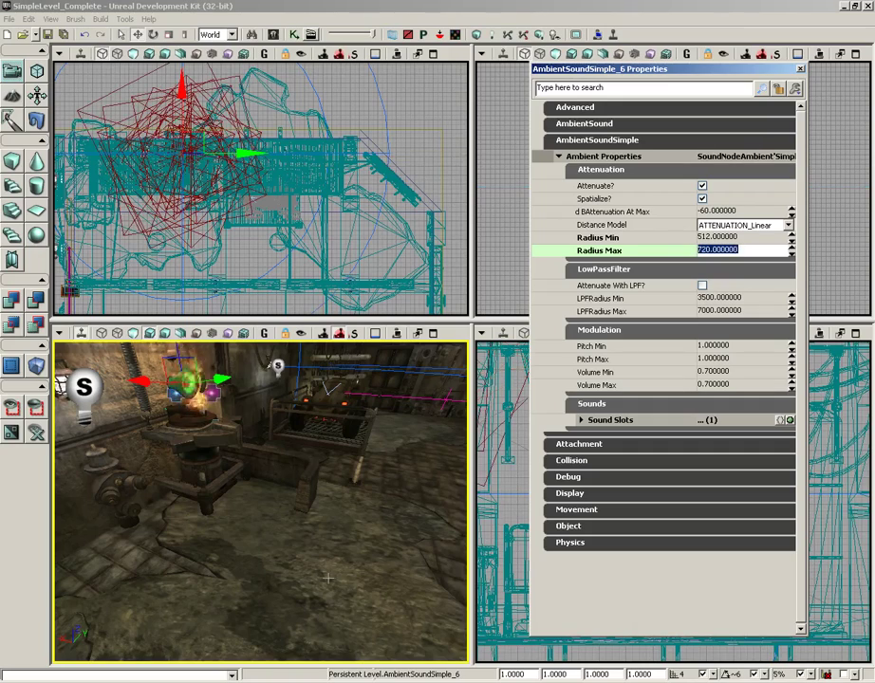
Step: Play the level from the floor near the forge, walk around the fire to check its sound, and end the play session
left_click_drag(206, 424, 133, 417)
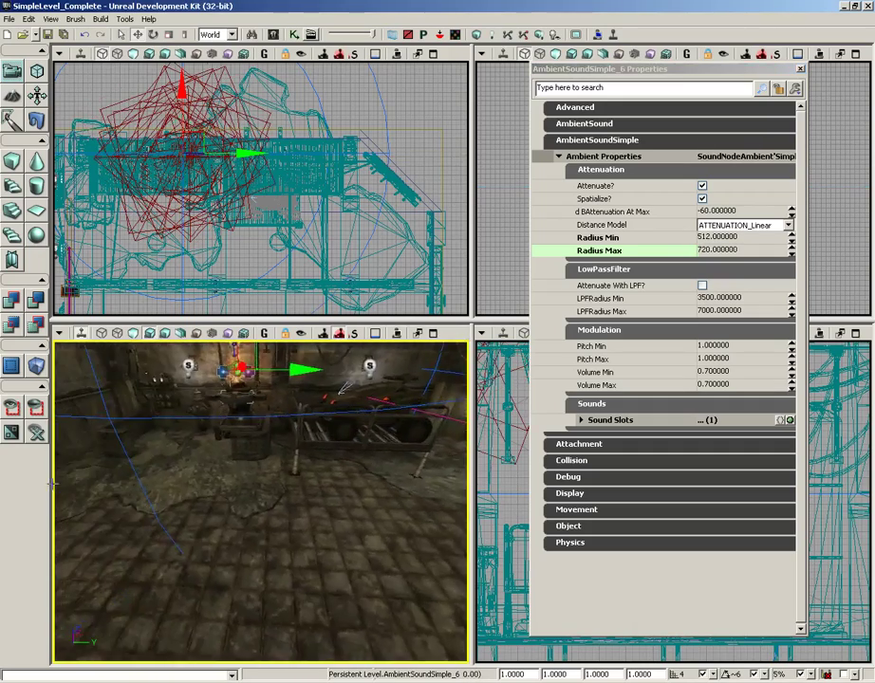
left_click_drag(369, 495, 337, 511)
right_click(309, 520)
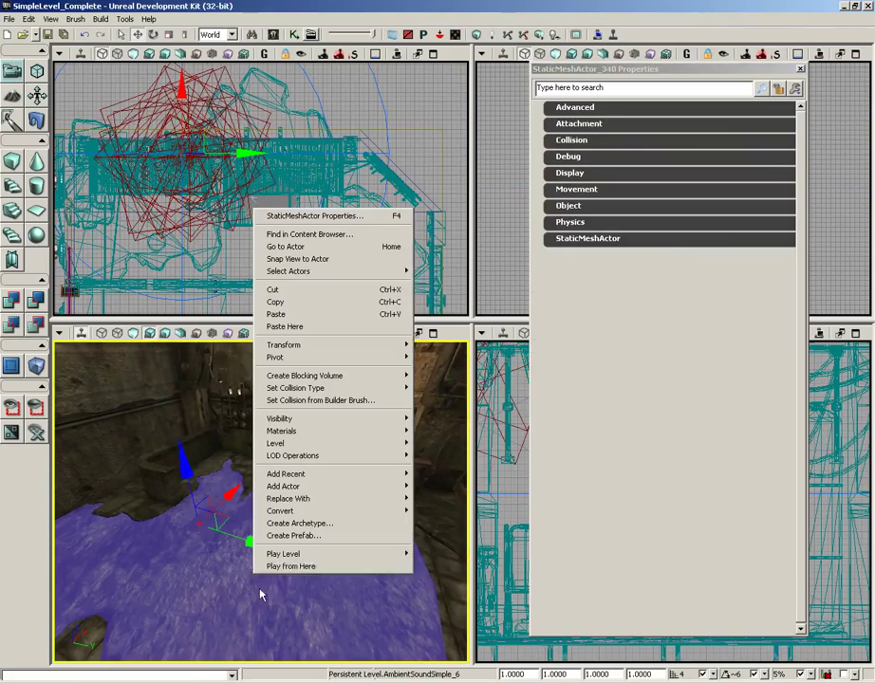
left_click(294, 567)
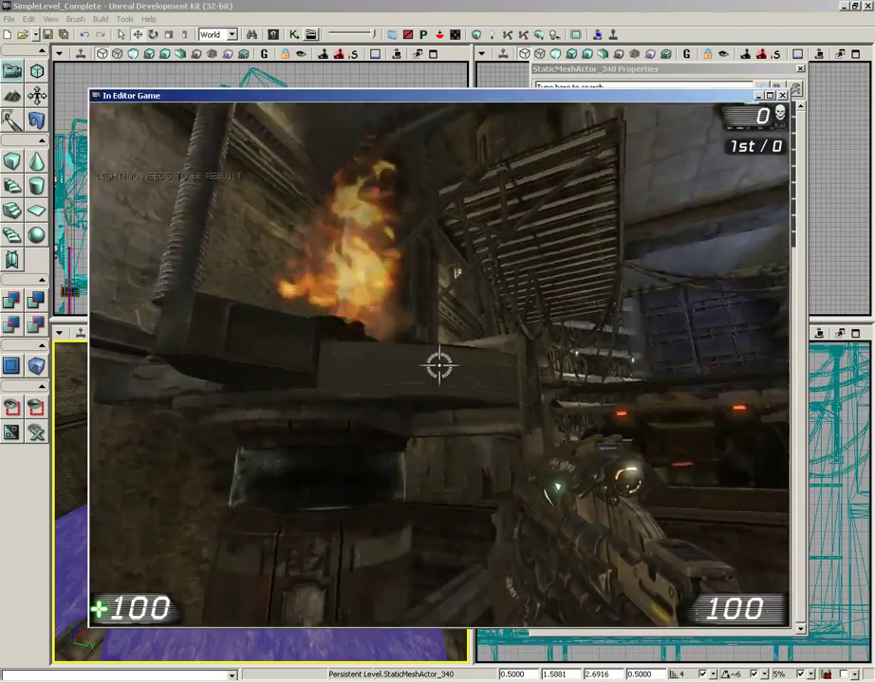
key("w")
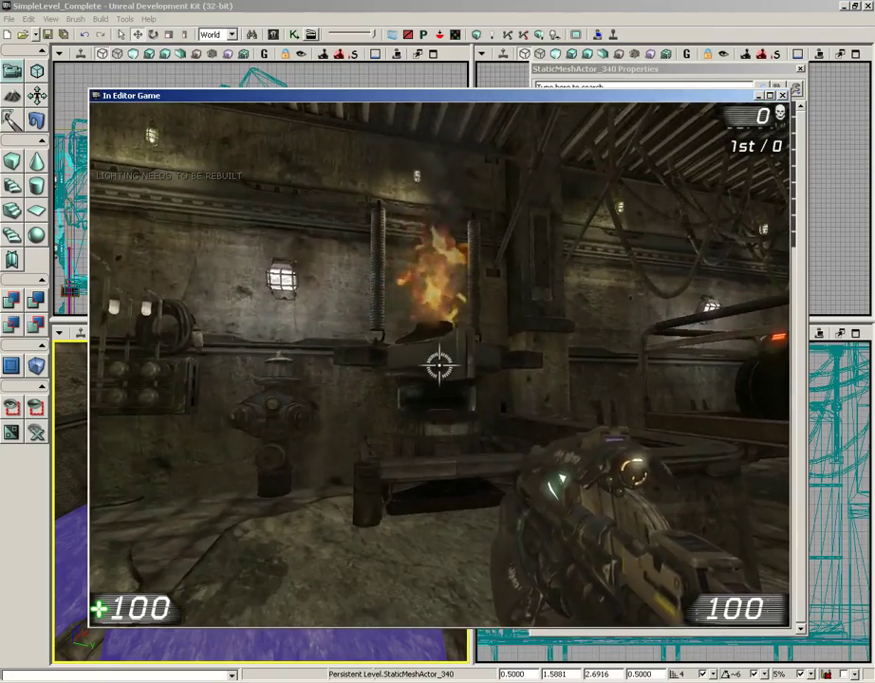
key("Escape")
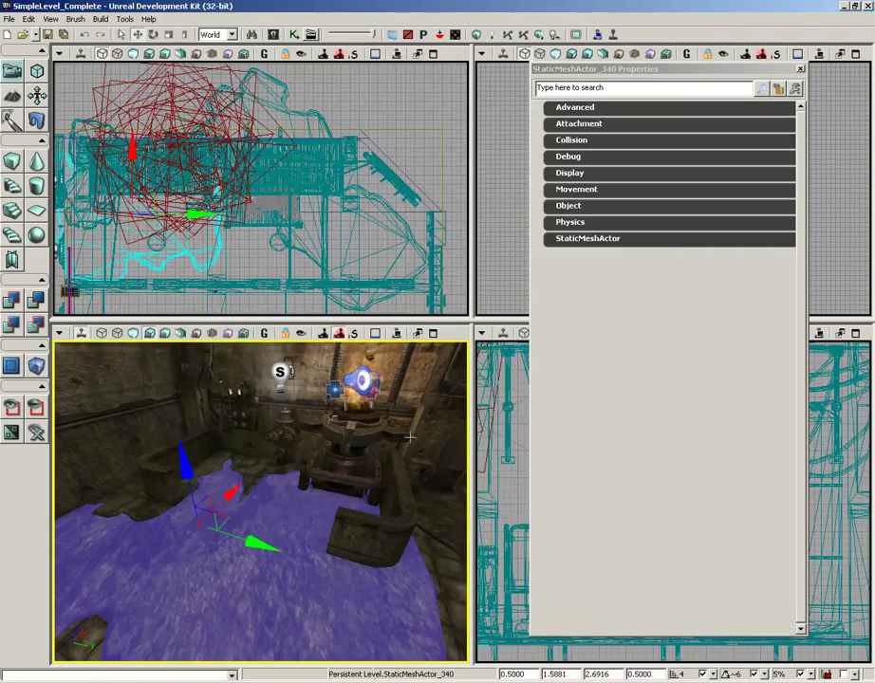
Step: Deselect the floor mesh and the floor surfaces so that nothing in the level is selected
scroll(377, 505, "down", 3)
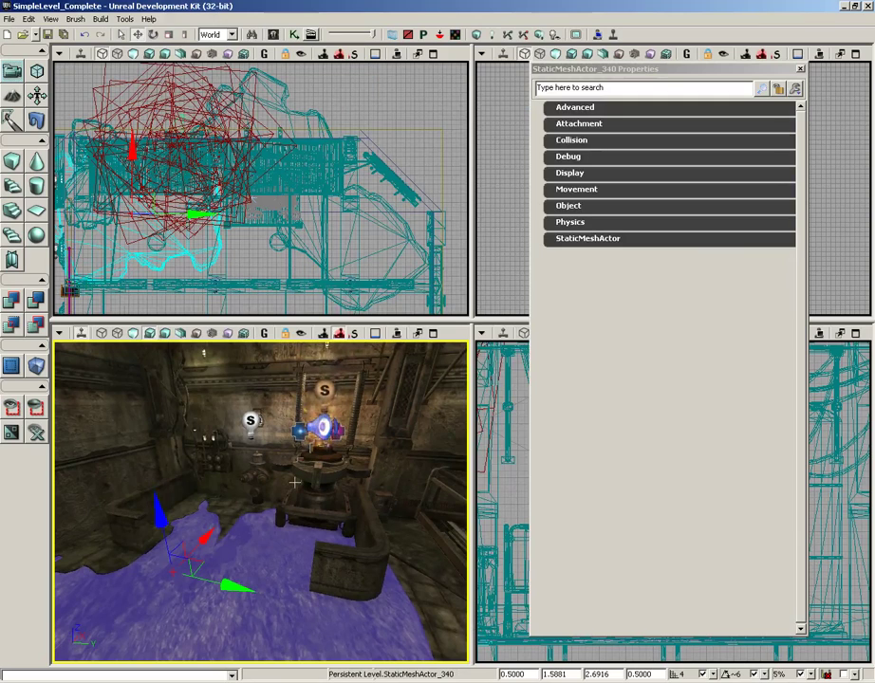
left_click(434, 598)
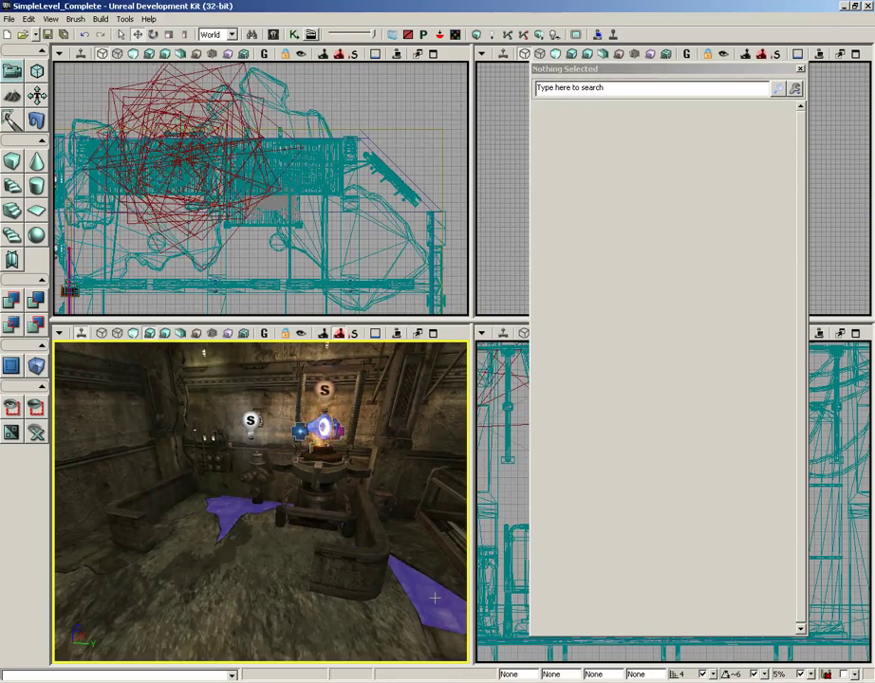
left_click(434, 597, "ctrl")
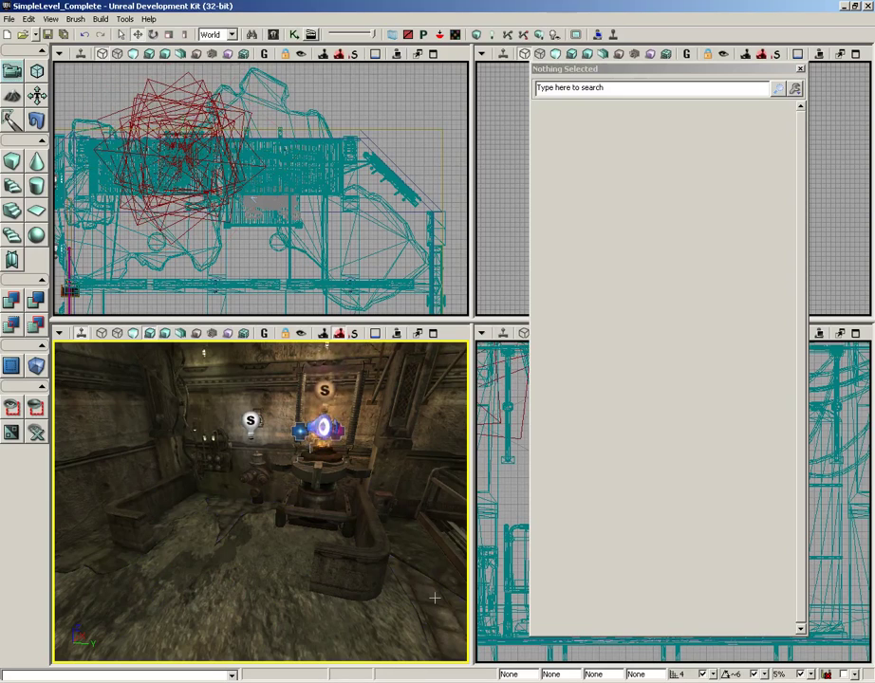